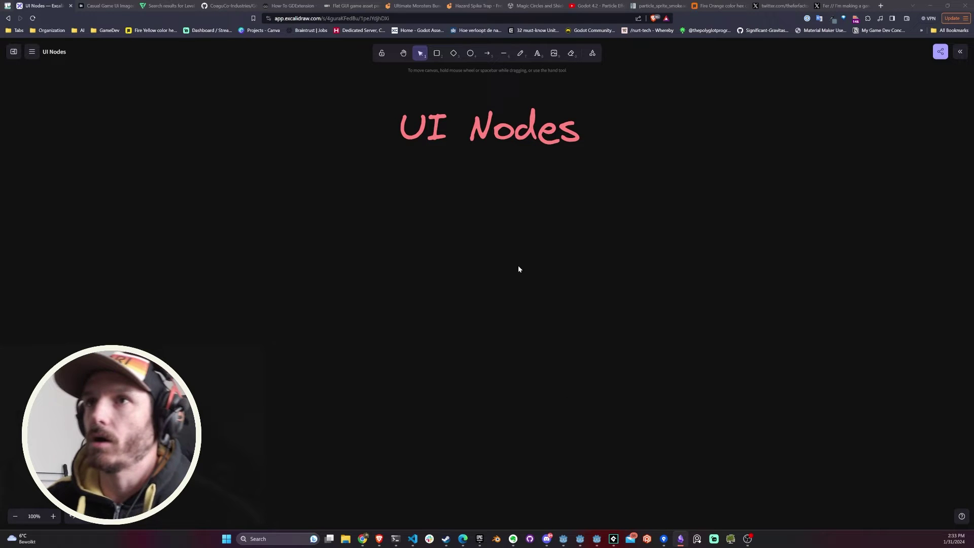
Add a text note reading "5 most used UI nodes" below the "UI Nodes" title.
left_click(484, 131)
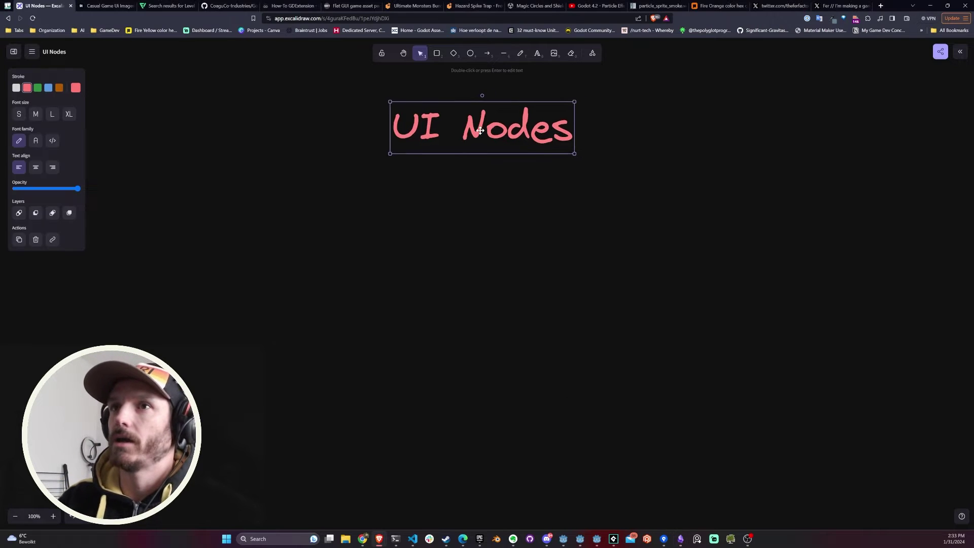
left_click(336, 198)
double_click(335, 198)
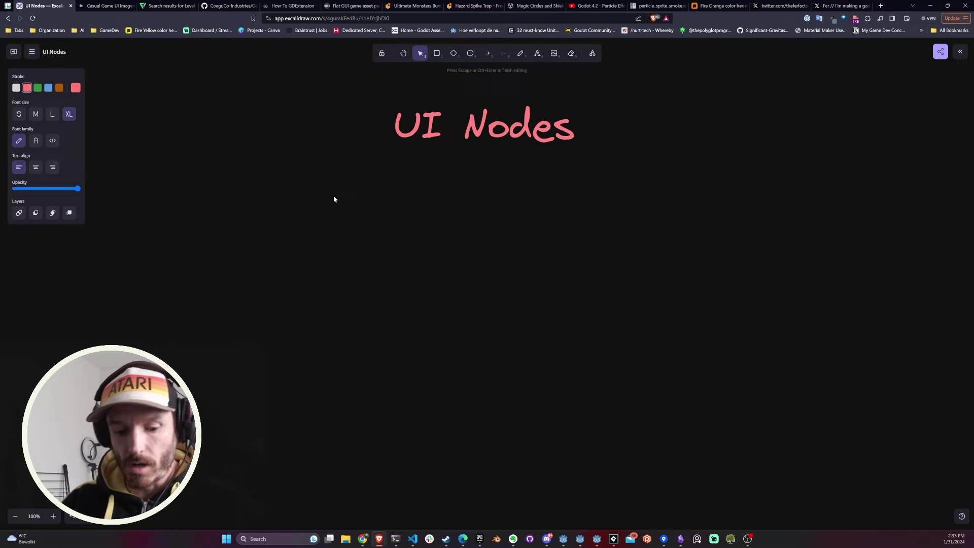
type("5 most us")
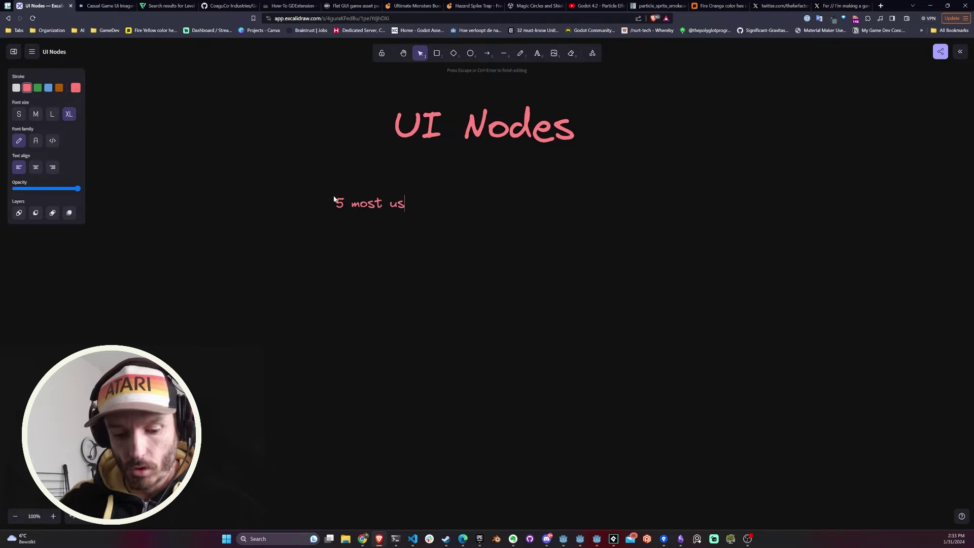
type("ed UI node")
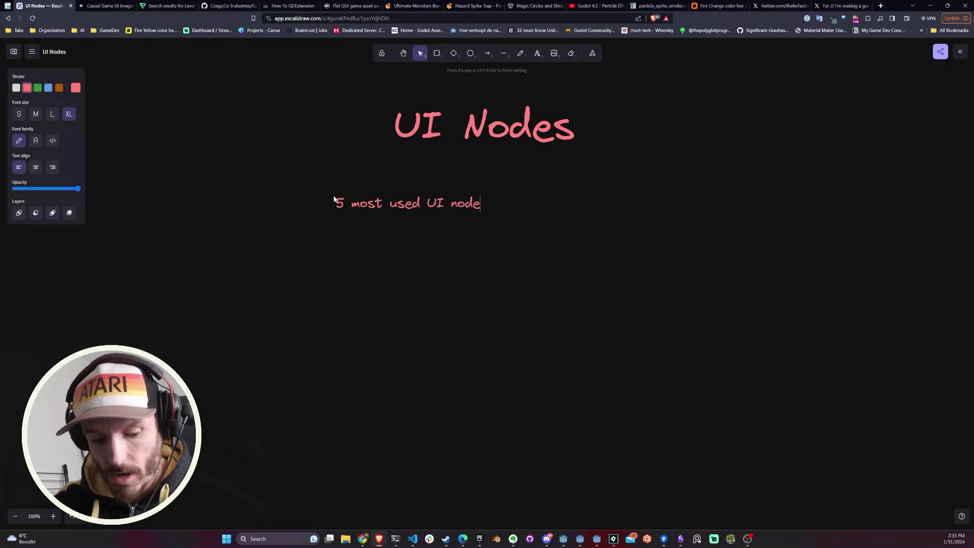
type("sI")
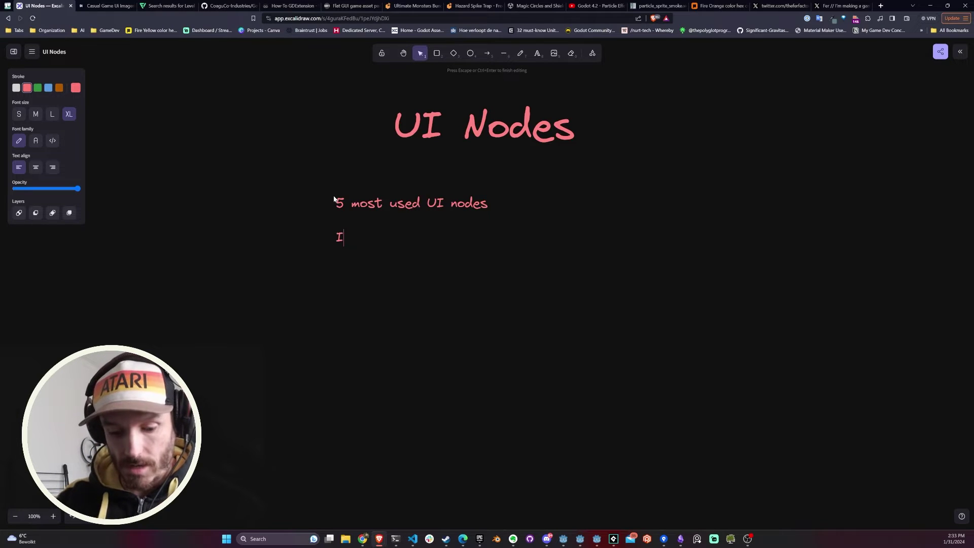
Complete the note with the line "IN MY OPINION" and move it to the area left of the title.
type("N MY OPITIO")
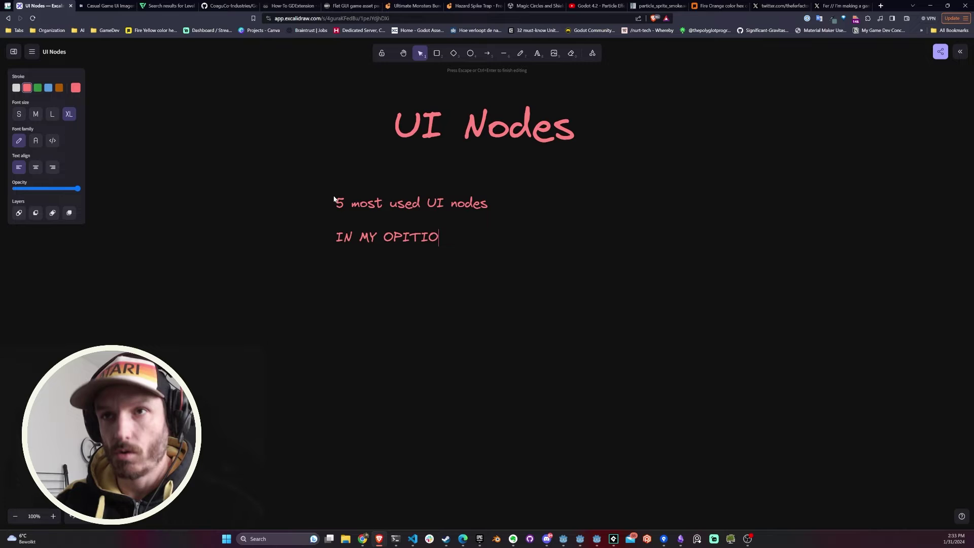
key("BackSpace")
key("BackSpace")
key("BackSpace")
type("NION")
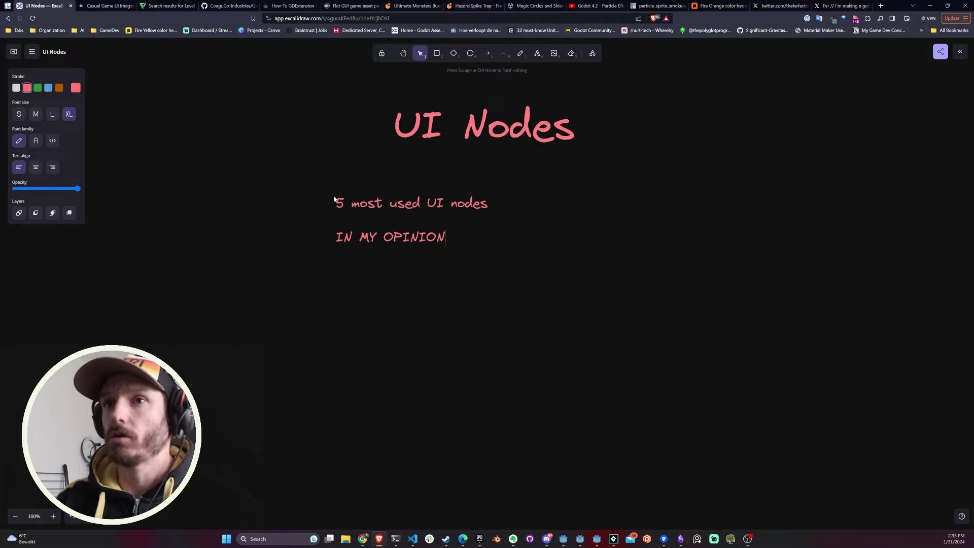
key("Return")
key("Return")
left_click(563, 305)
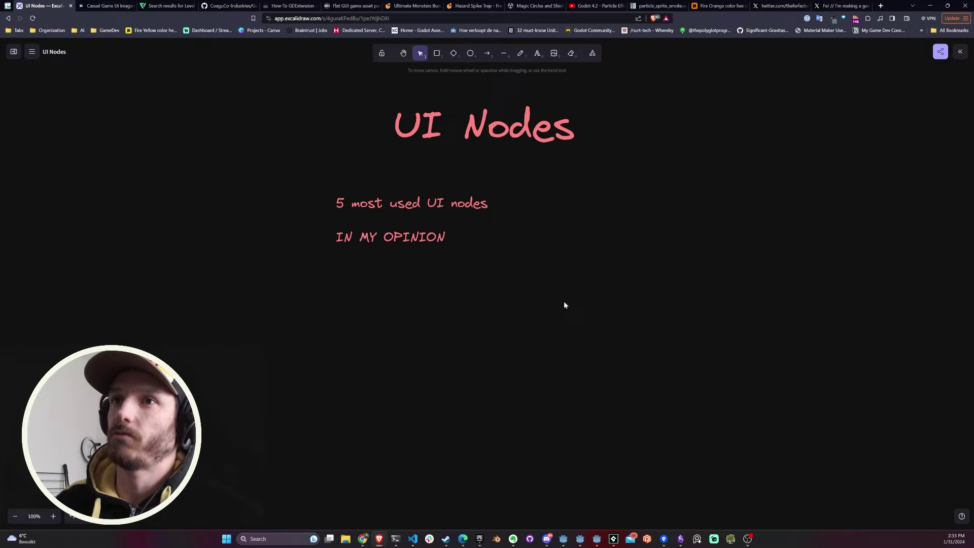
left_click_drag(394, 220, 195, 188)
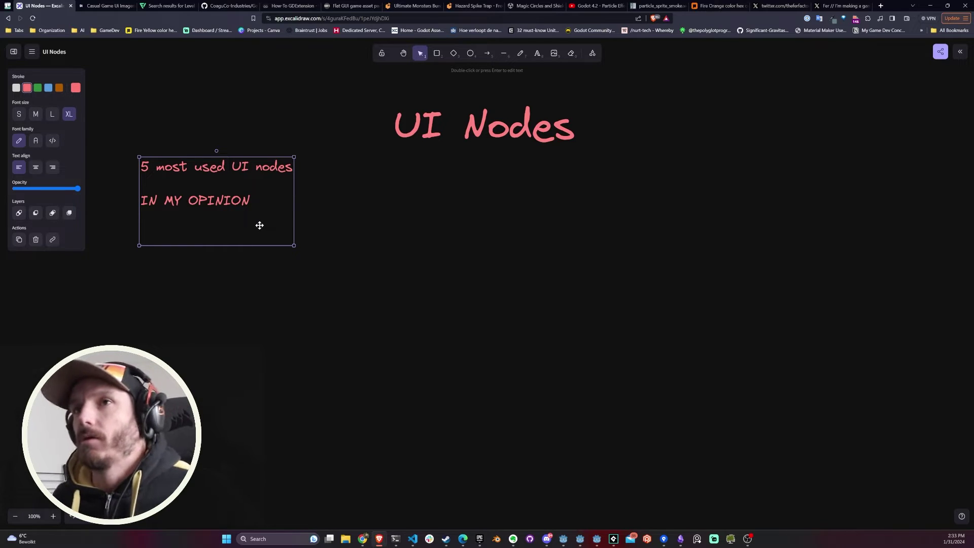
Add a separate text note reading "80/20" below the title.
left_click(443, 200)
double_click(444, 200)
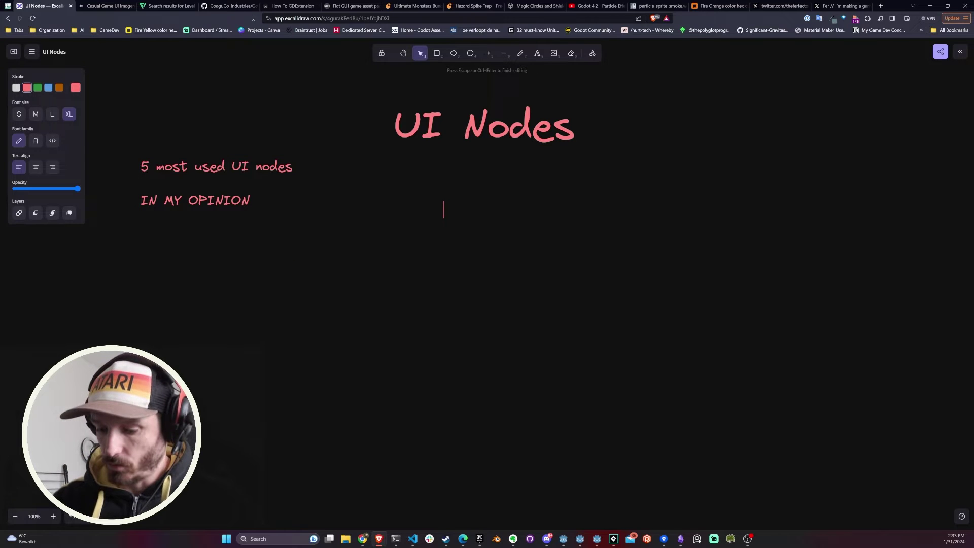
type("80/20")
key("Return")
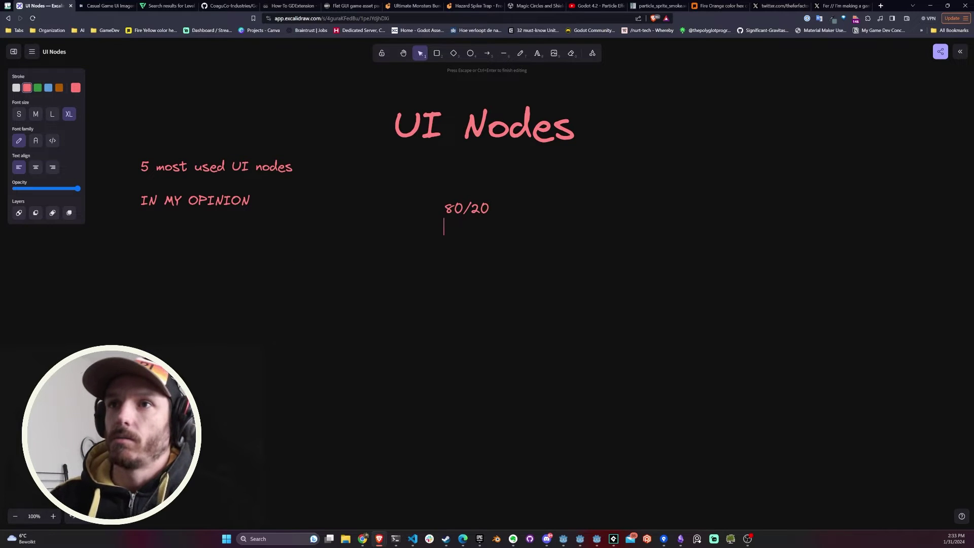
double_click(494, 208)
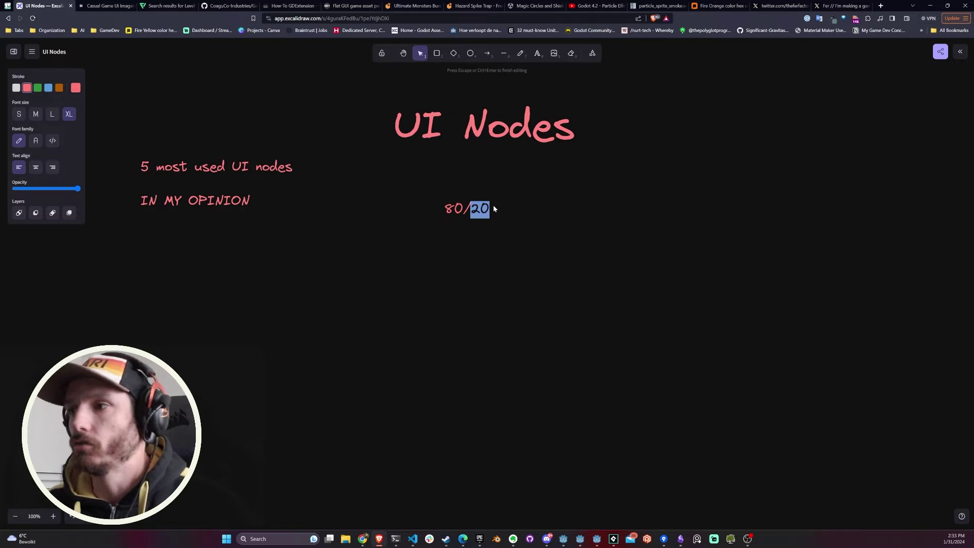
left_click(496, 226)
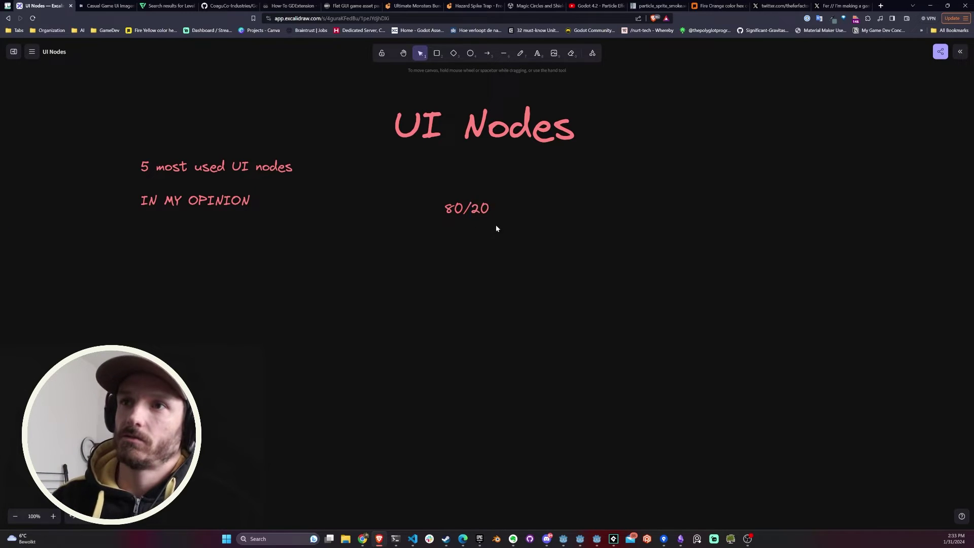
Move the "80/20" note just to the right of the "5 most used UI nodes" text.
left_click(465, 203)
left_click_drag(464, 203, 386, 194)
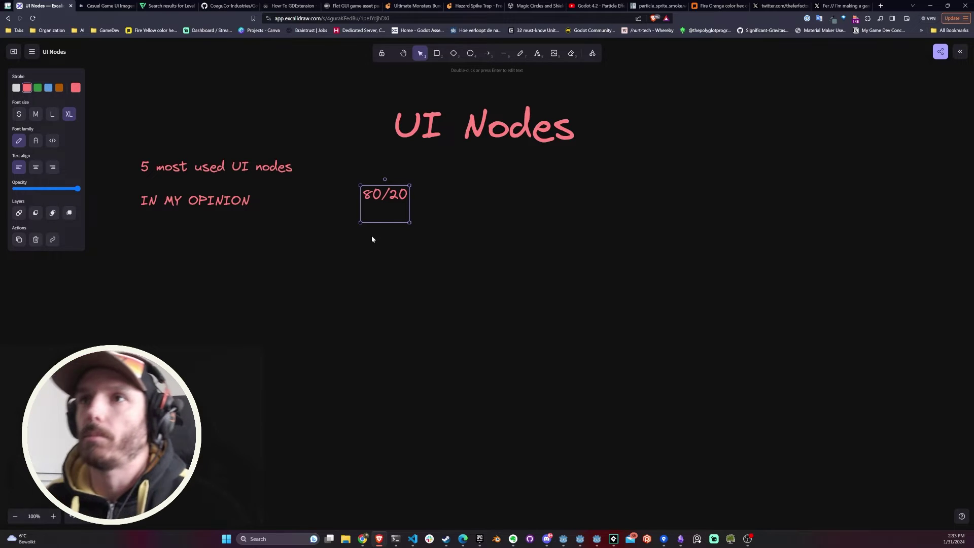
left_click_drag(390, 192, 376, 174)
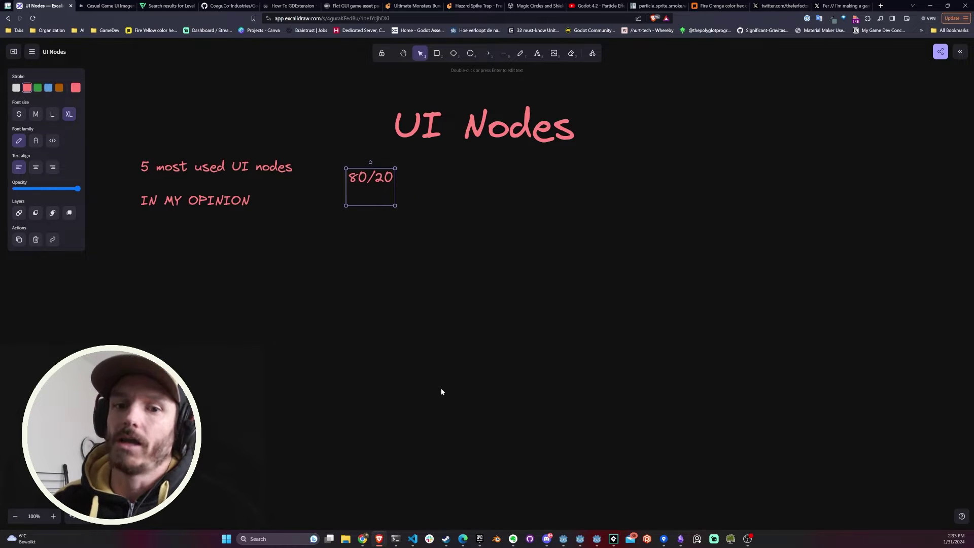
left_click(461, 365)
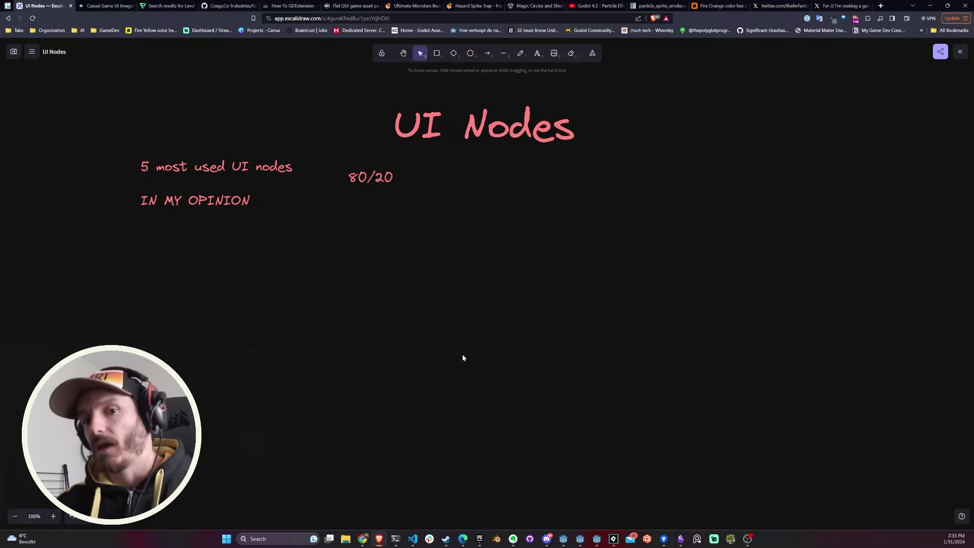
Start a text list below the "80/20" note with the lines "Panel" and "VBoxContainer".
double_click(401, 242)
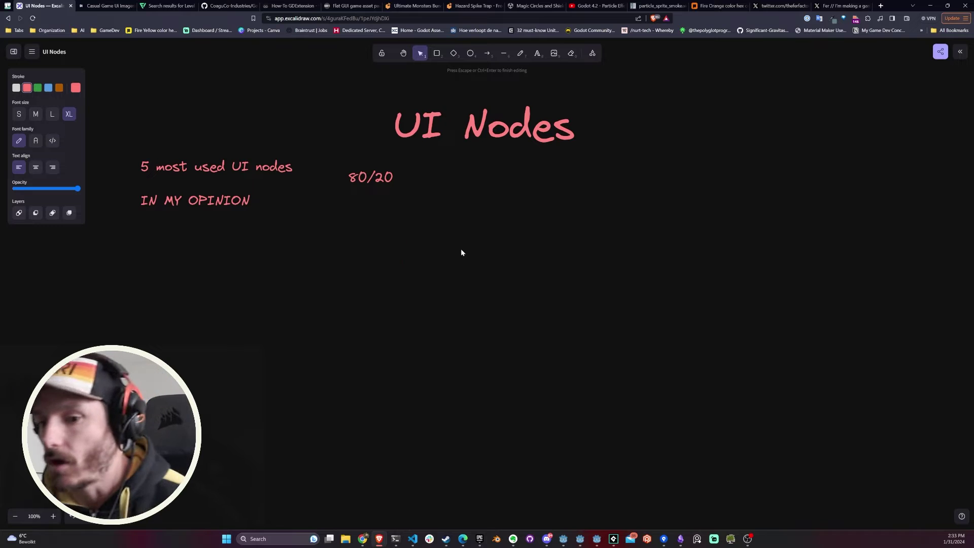
type("Panel")
key("Return")
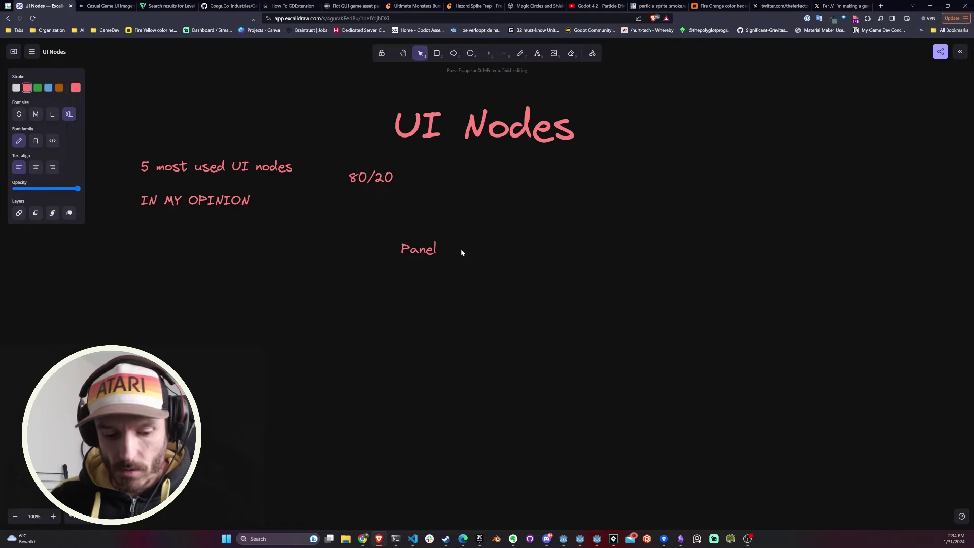
type("VB")
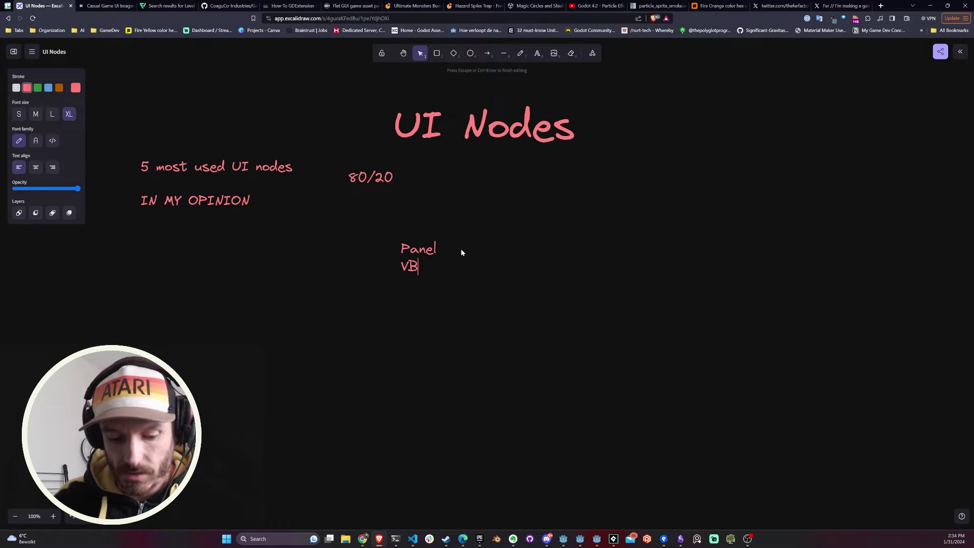
type("oxContainer")
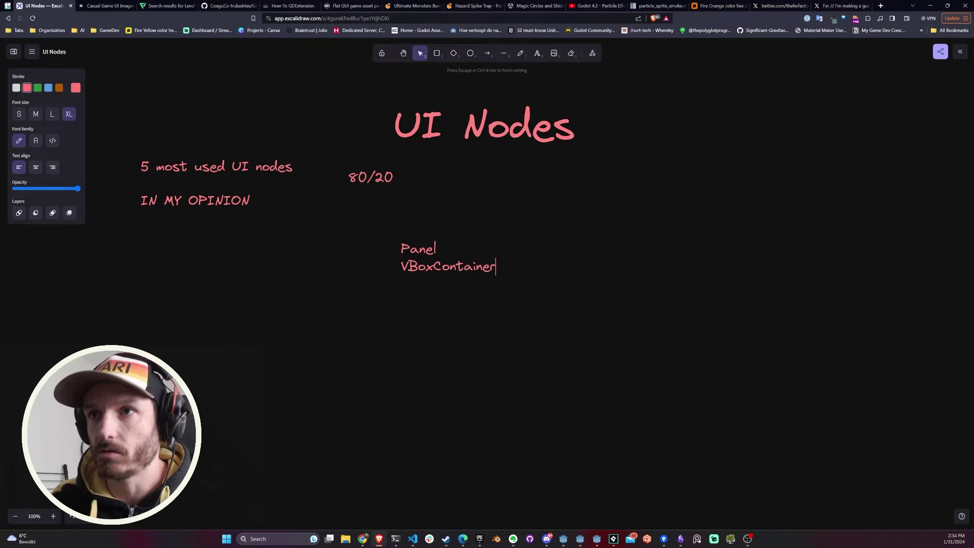
key("Return")
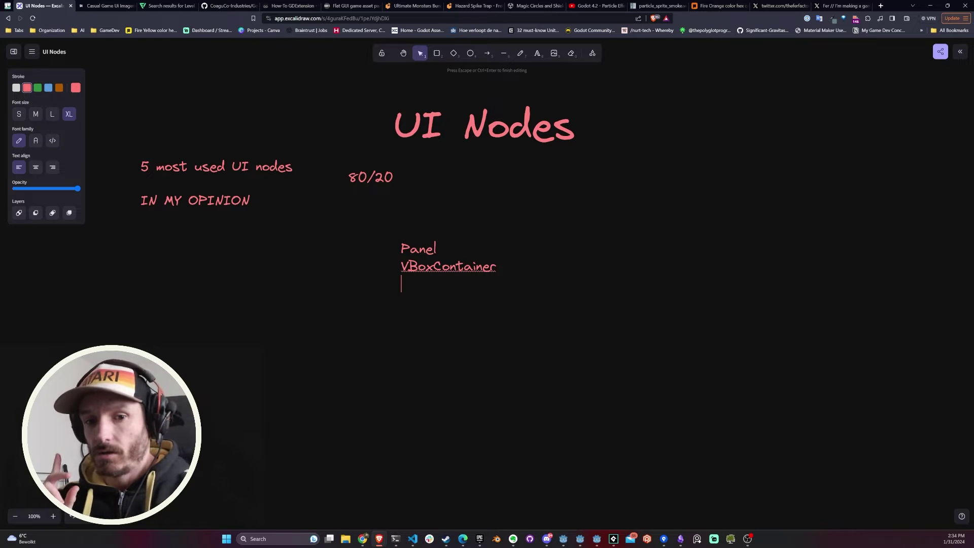
Append the lines "HBoxCOntainer", "Label" and "Button" to the node list.
type("HBo")
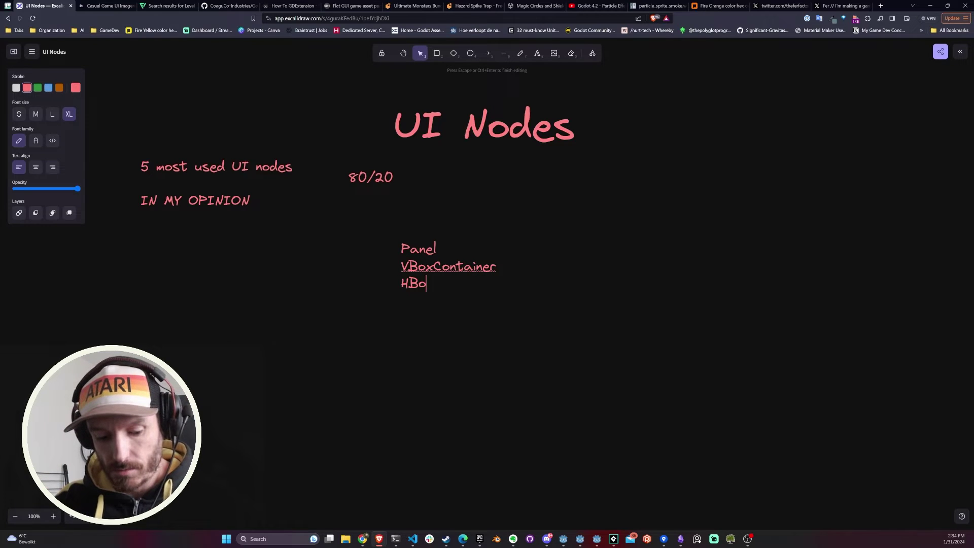
type("xCOna")
key("BackSpace")
key("BackSpace")
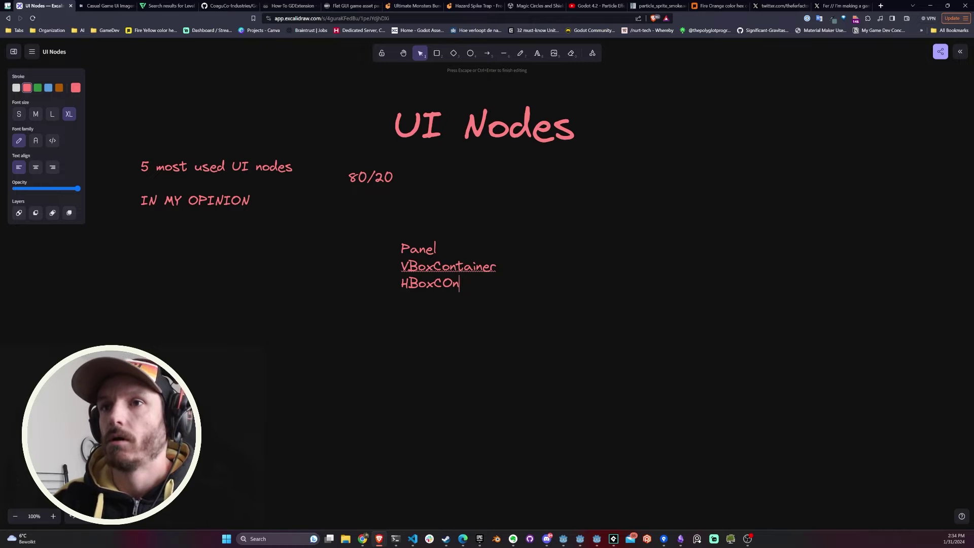
type("ntainer")
key("Return")
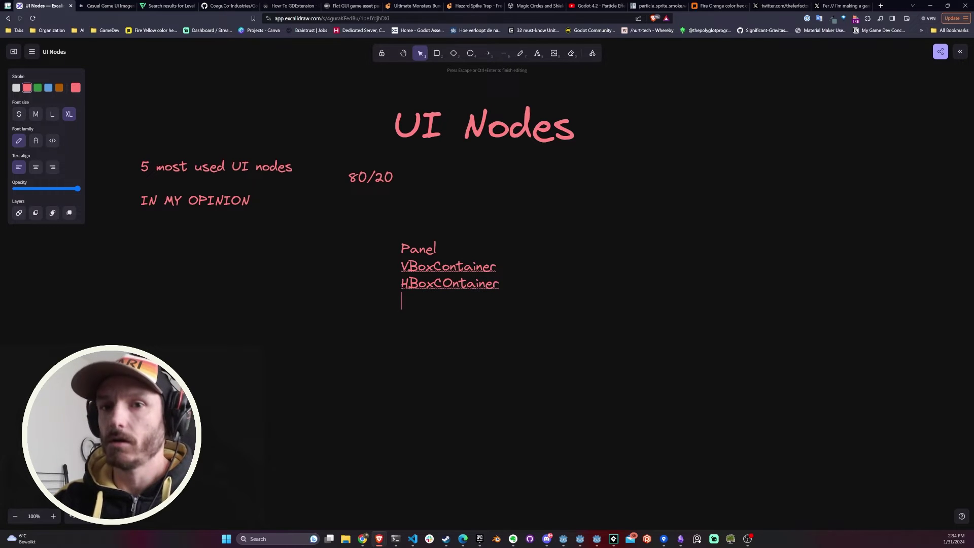
type("Label")
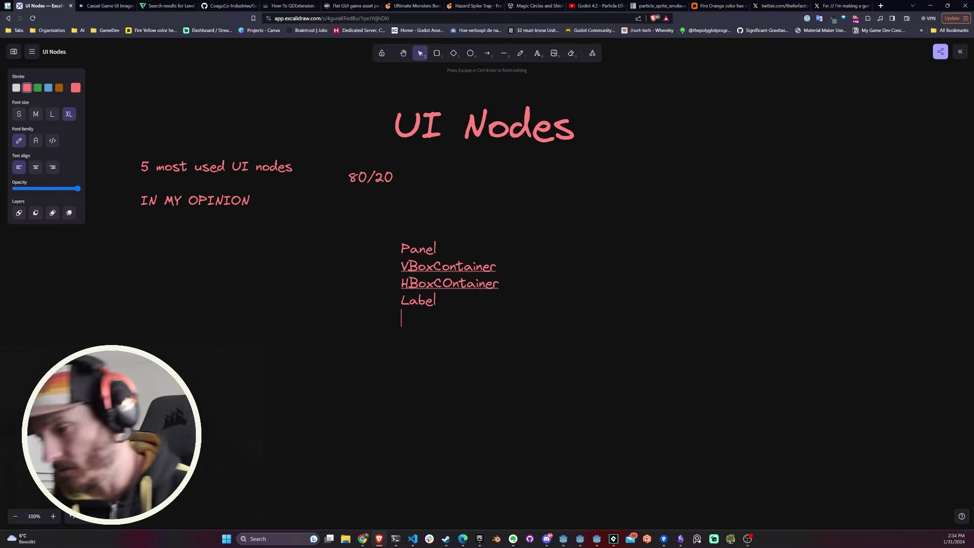
key("Return")
type("Butt")
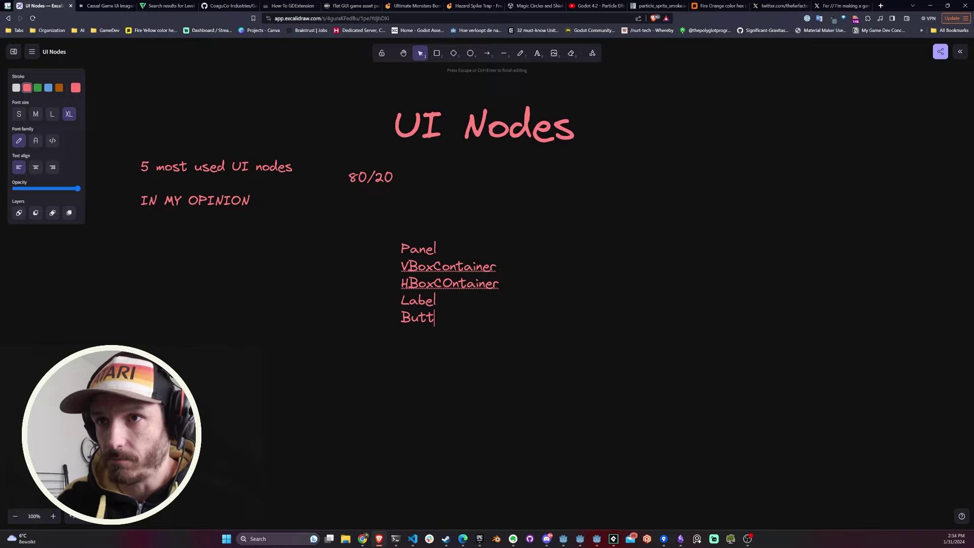
type("on")
key("Return")
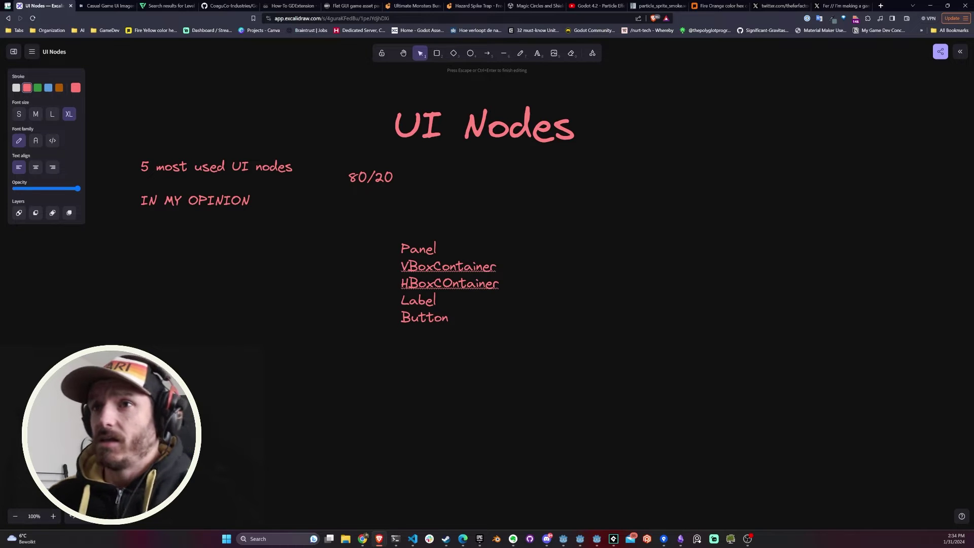
Finish editing the node list and move it roughly under the middle of the title.
left_click(528, 416)
left_click_drag(416, 282, 477, 278)
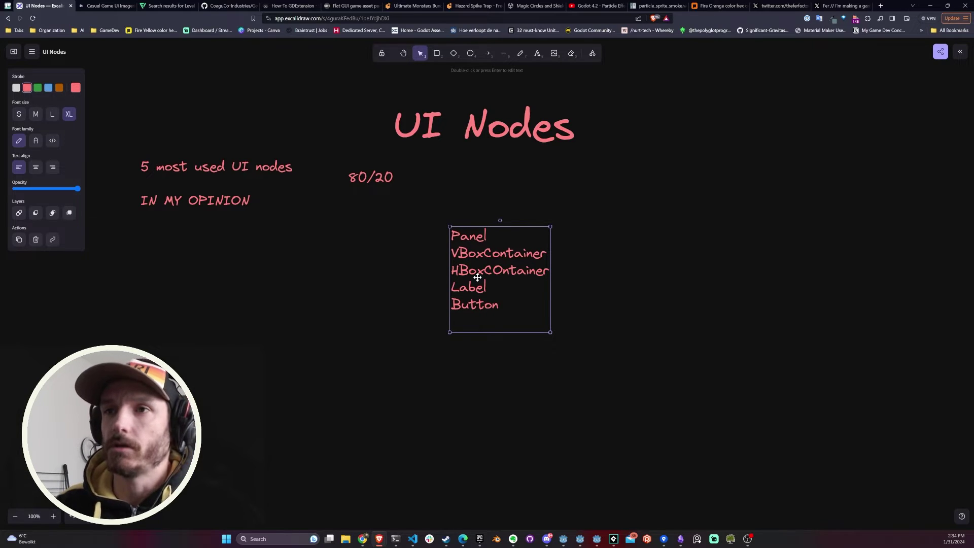
left_click_drag(486, 268, 457, 273)
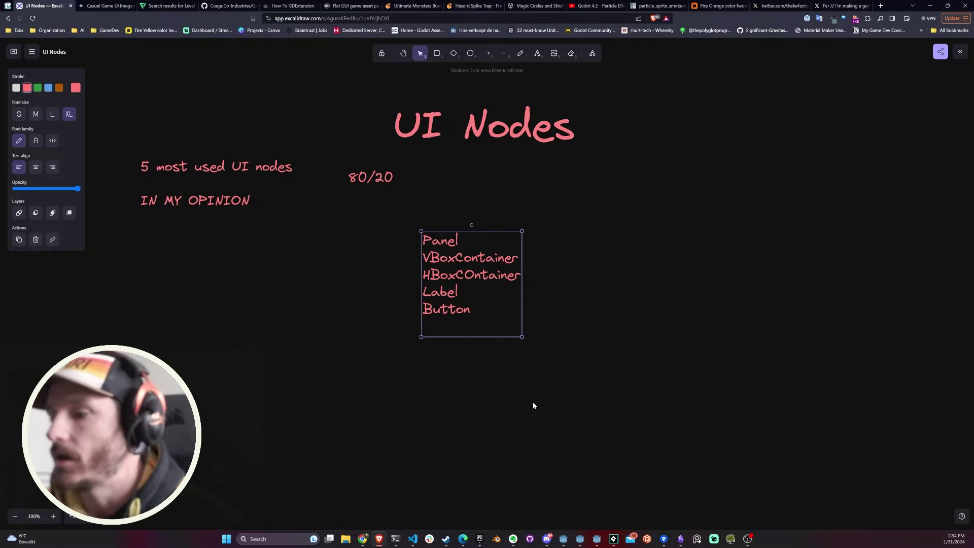
Switch to the Godot editor and save the scene containing the CanvasLayer as main_scene.tscn in res://.
left_click(597, 539)
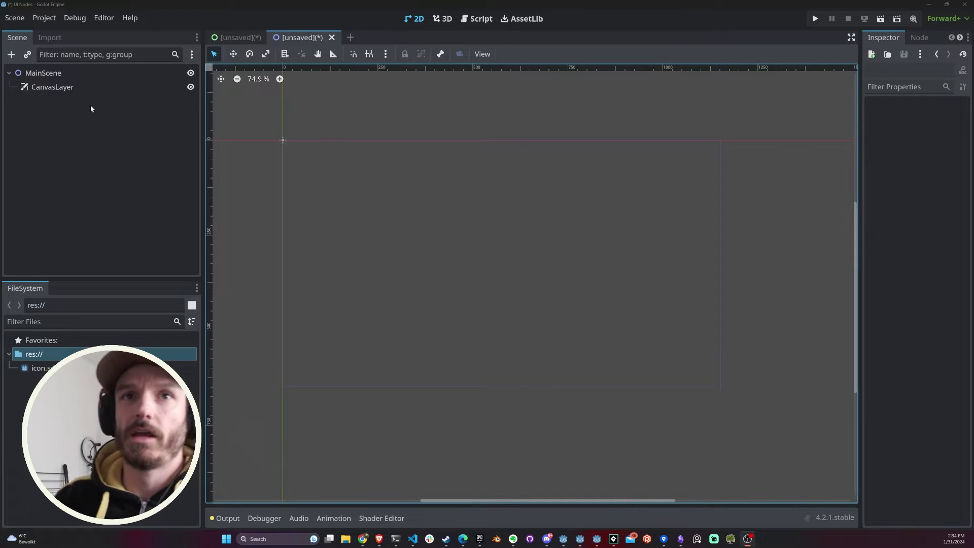
left_click(69, 87)
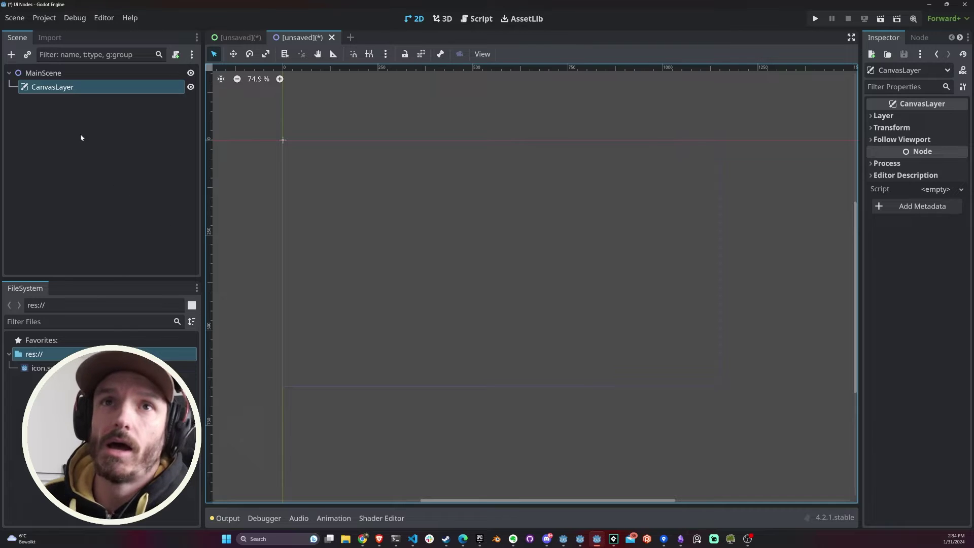
left_click(320, 112)
key("ctrl+s")
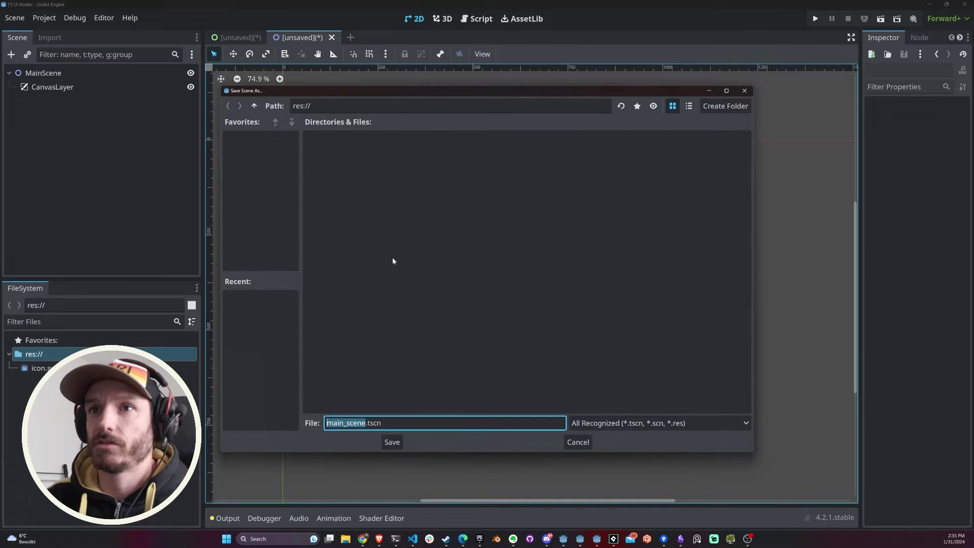
left_click(394, 442)
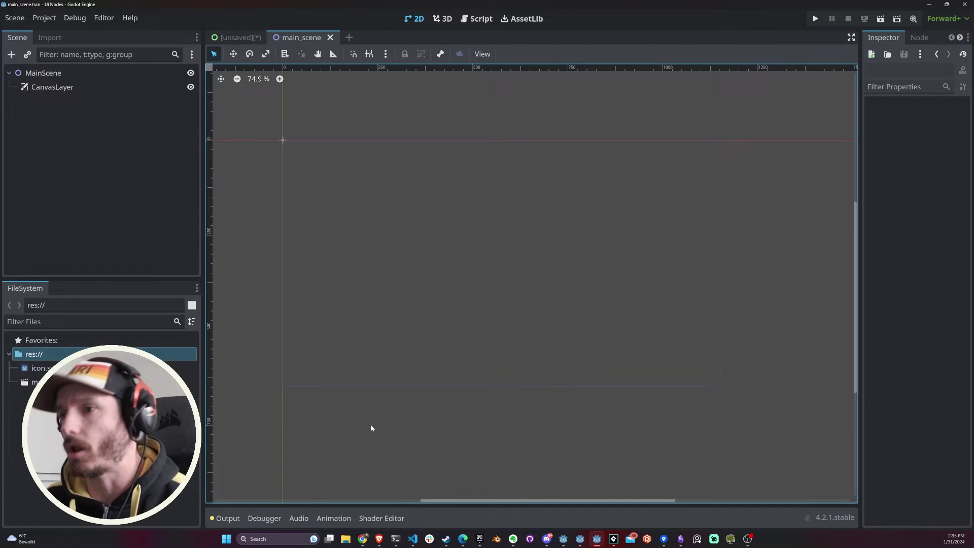
Add a Panel node as a child of the CanvasLayer.
left_click(44, 88)
right_click(44, 89)
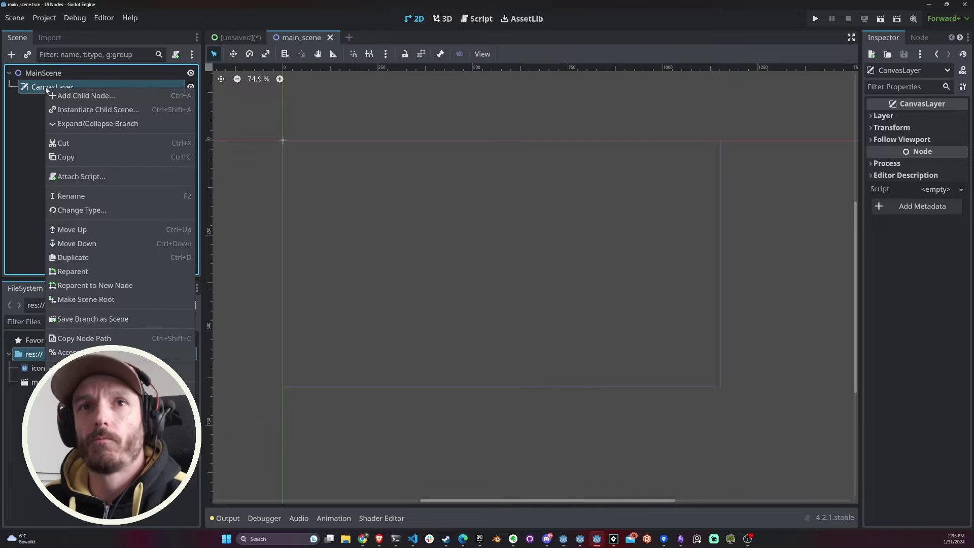
left_click(63, 97)
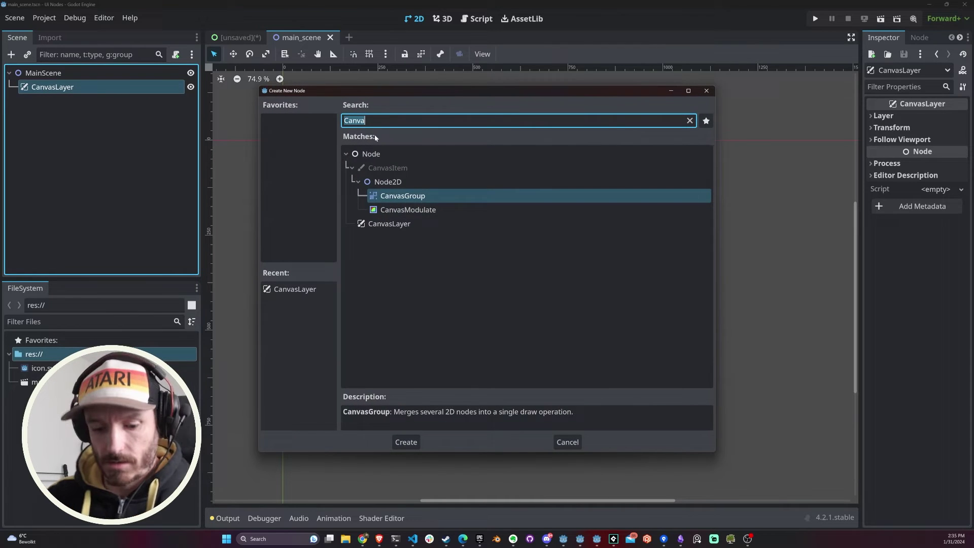
type("Panel")
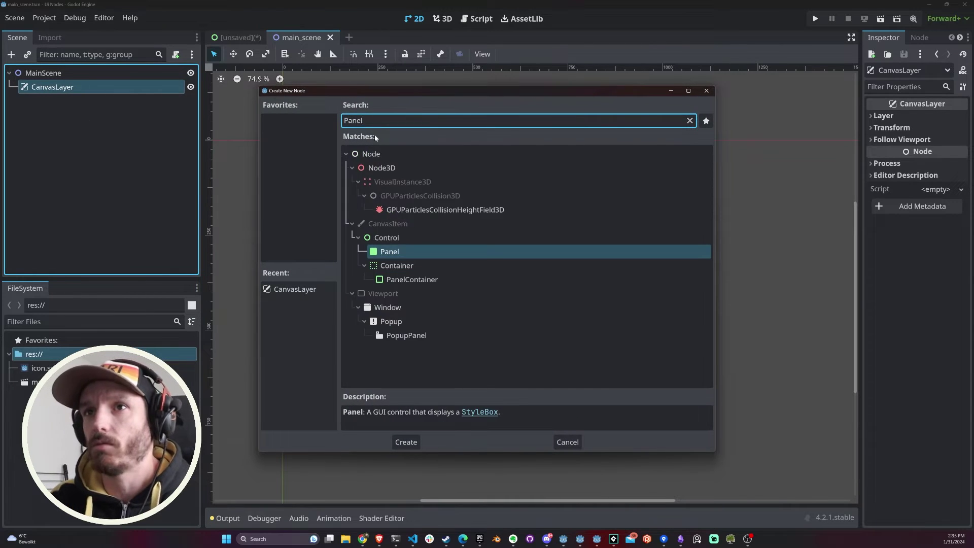
key("Return")
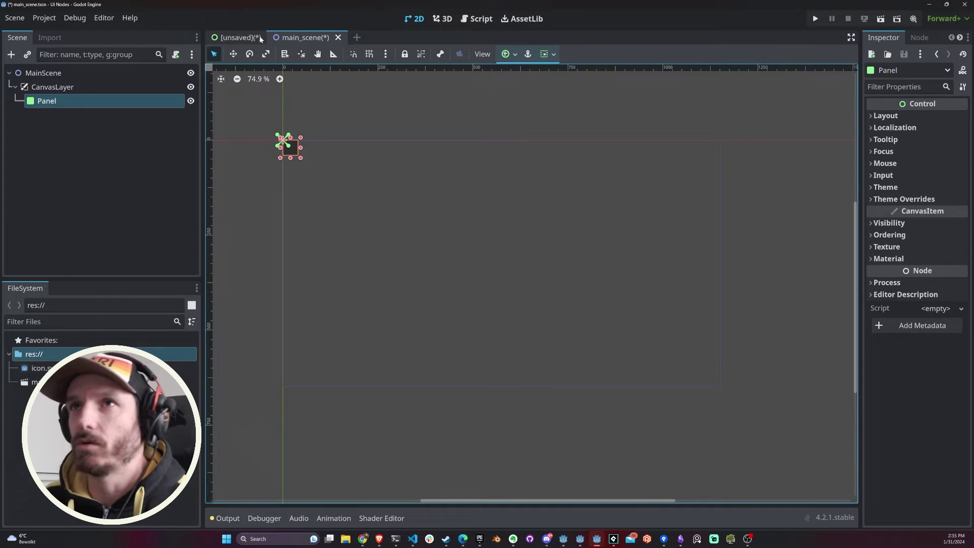
Stretch the Panel over the whole viewport with the Full Rect anchor preset.
left_click(509, 55)
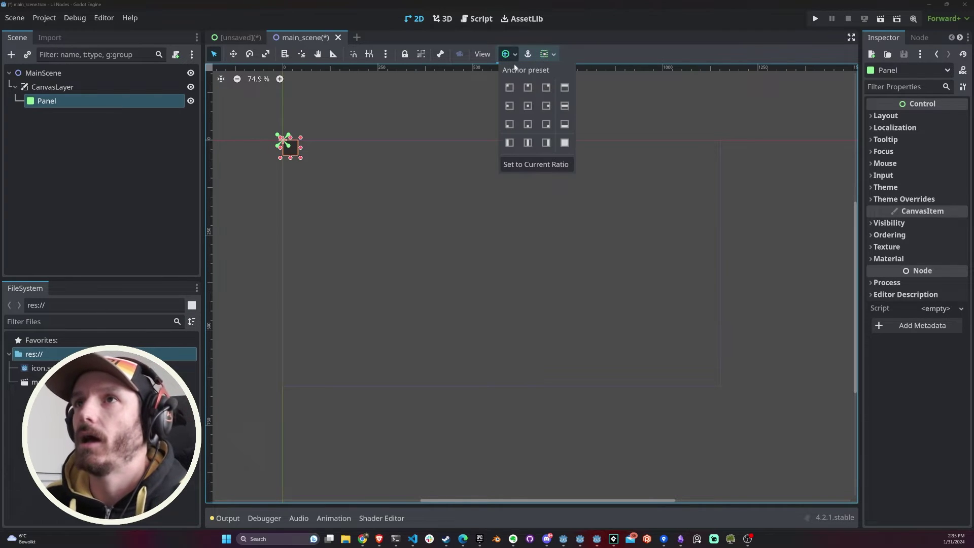
left_click(565, 143)
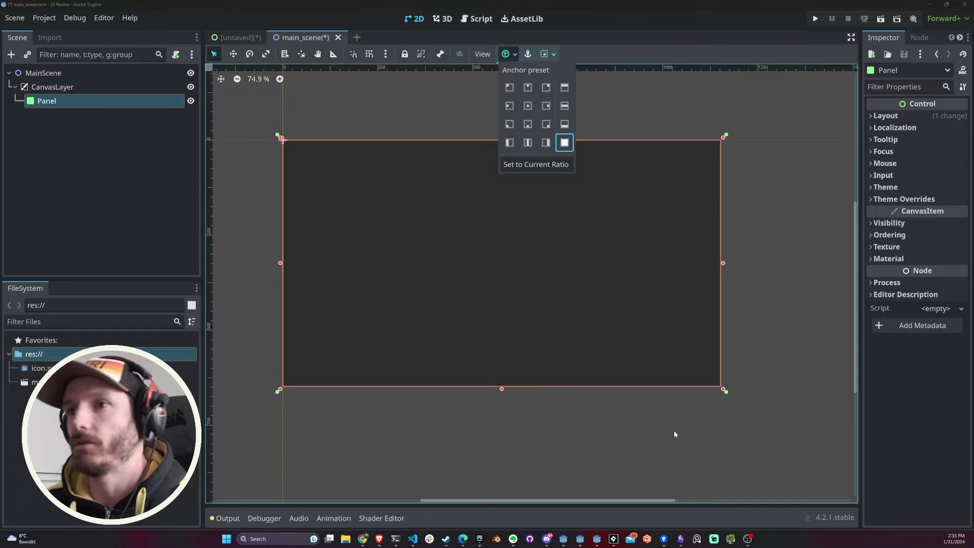
left_click(734, 433)
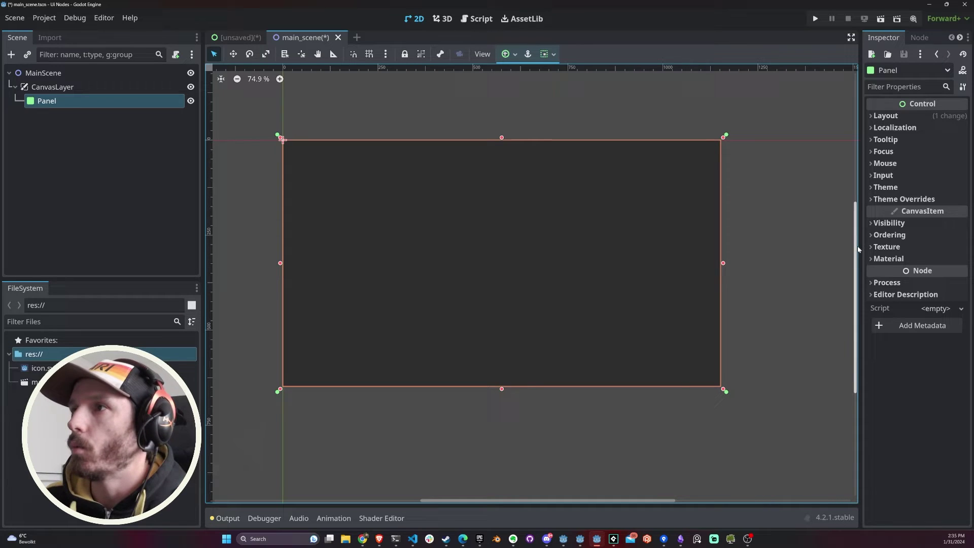
Widen the node property area and set the Panel's style theme override to a new StyleBoxEmpty.
left_click_drag(861, 249, 806, 254)
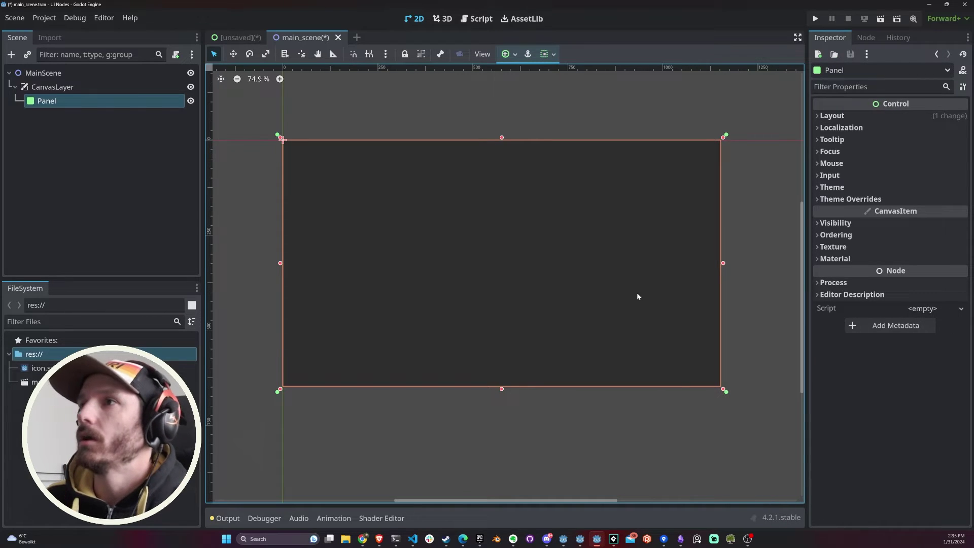
left_click(843, 200)
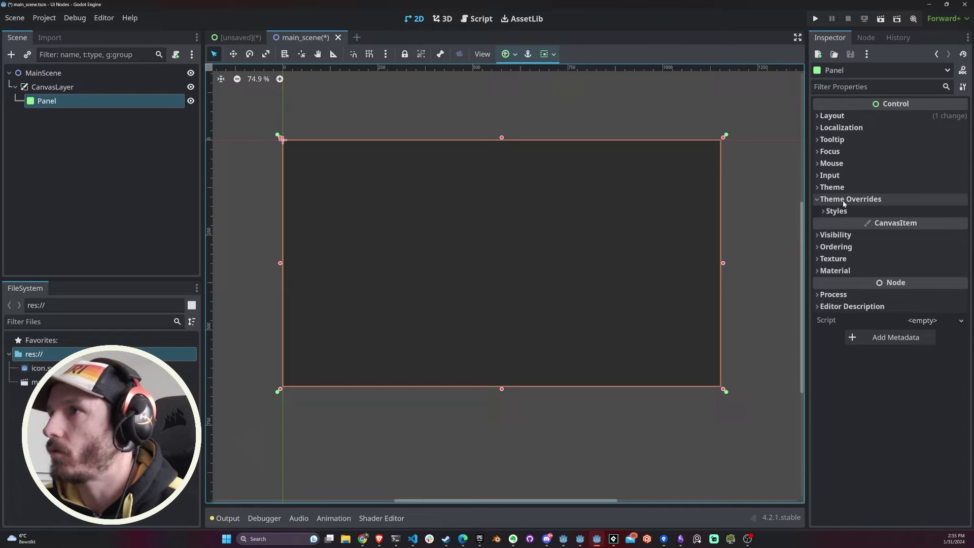
left_click(836, 211)
left_click(926, 225)
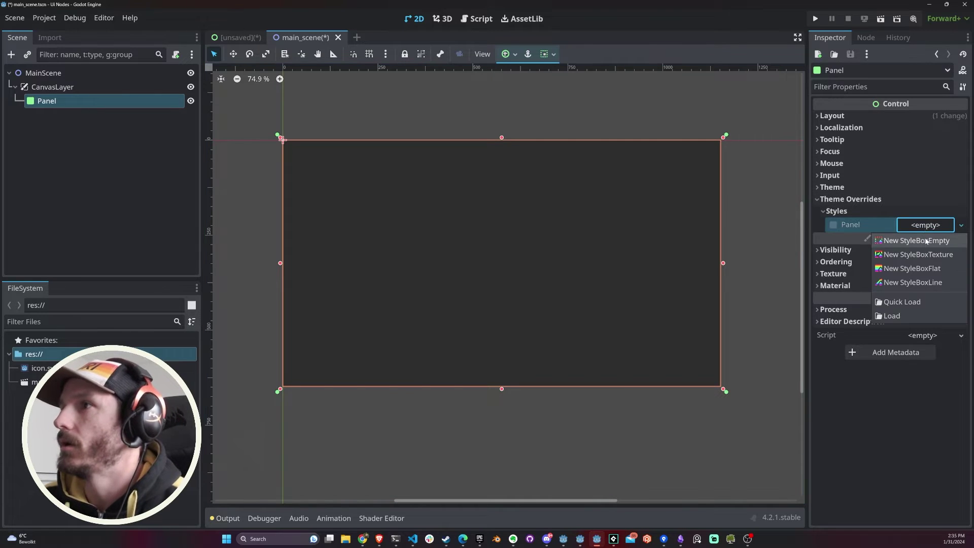
left_click(926, 241)
left_click(546, 444)
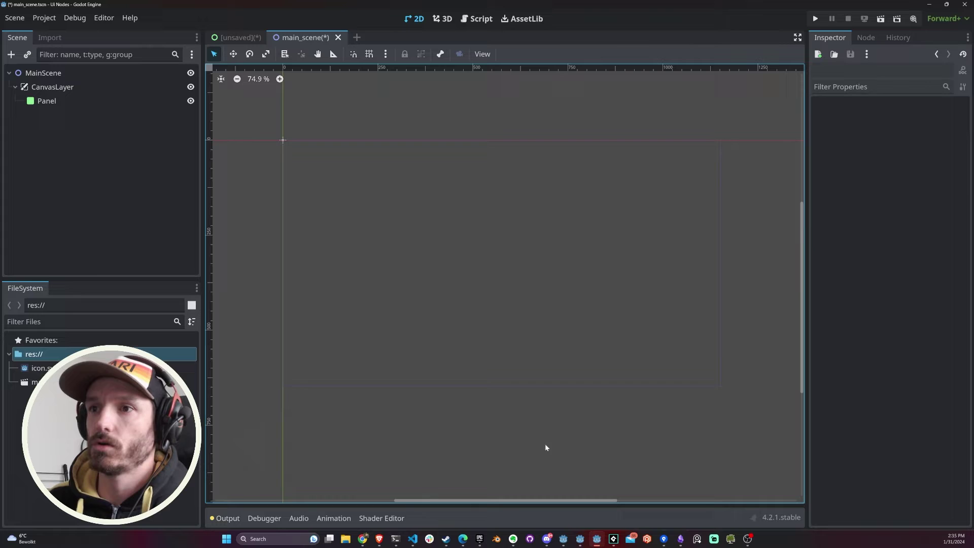
Review the other StyleBox types available for the Panel's style override, leaving the current one in place.
left_click(458, 296)
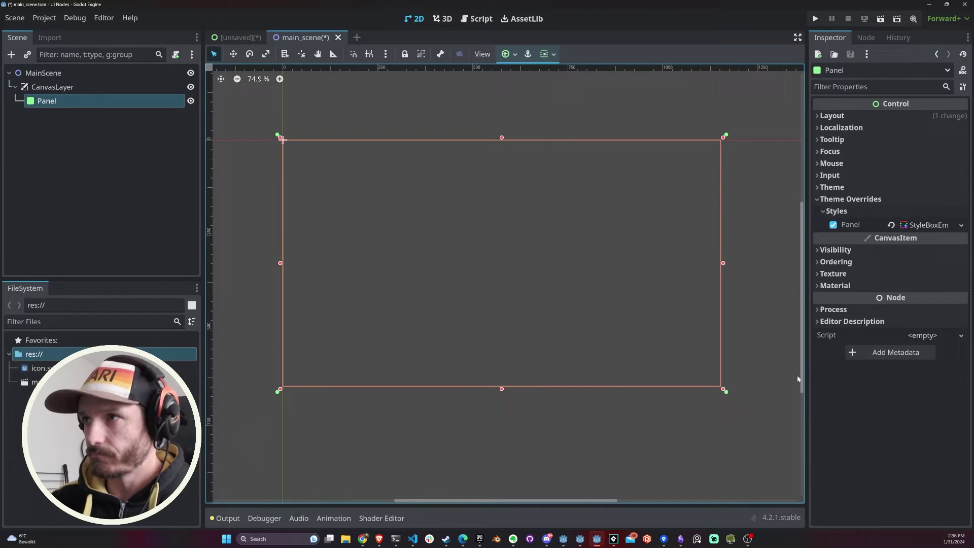
left_click(933, 226)
left_click(925, 227)
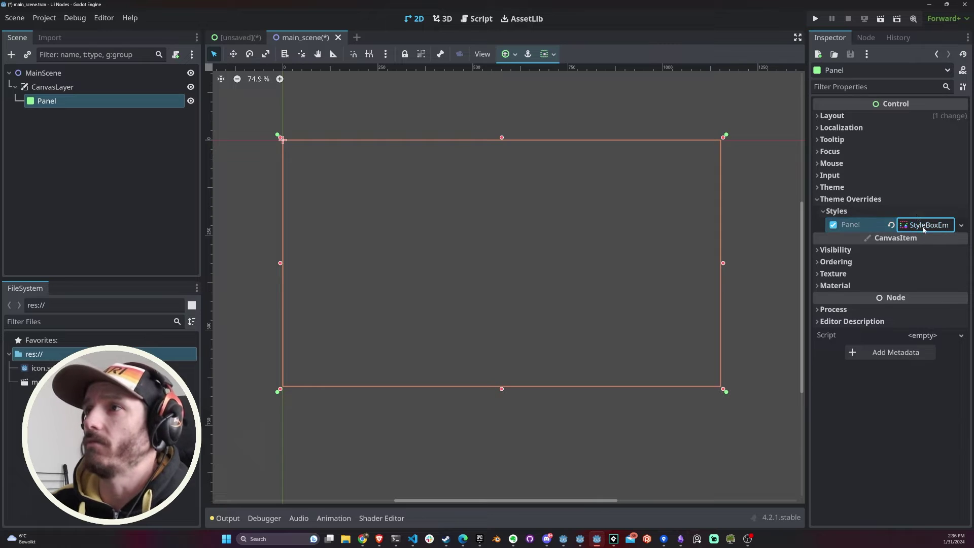
left_click(961, 225)
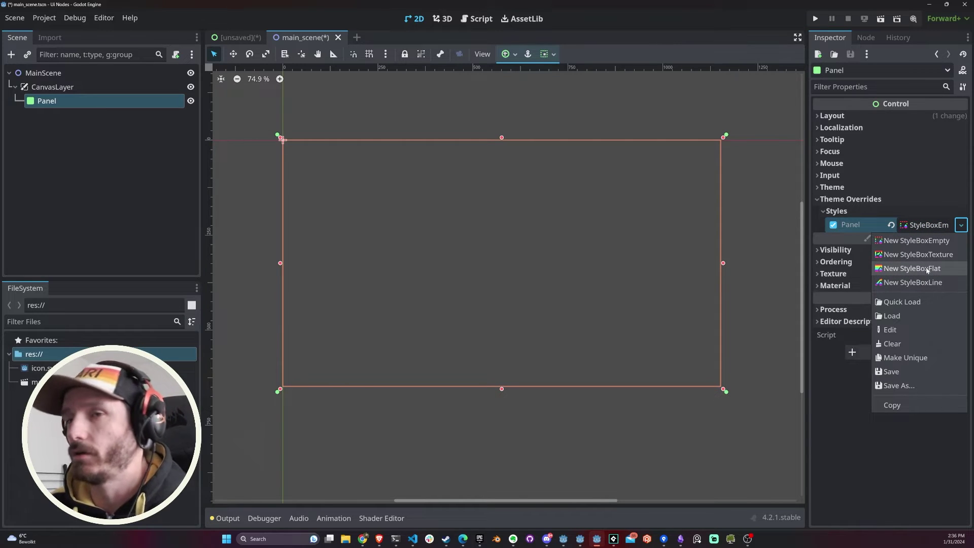
left_click(750, 274)
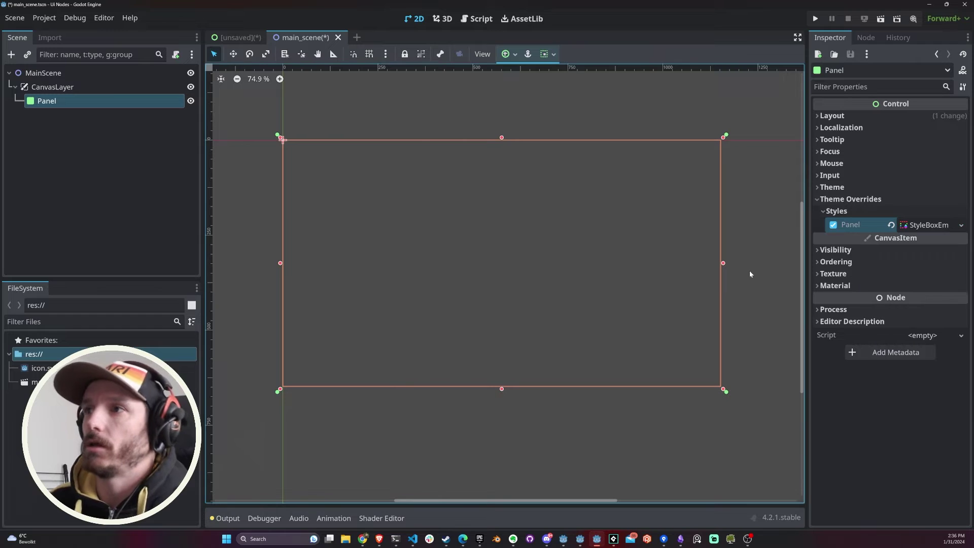
left_click(619, 473)
left_click(451, 276)
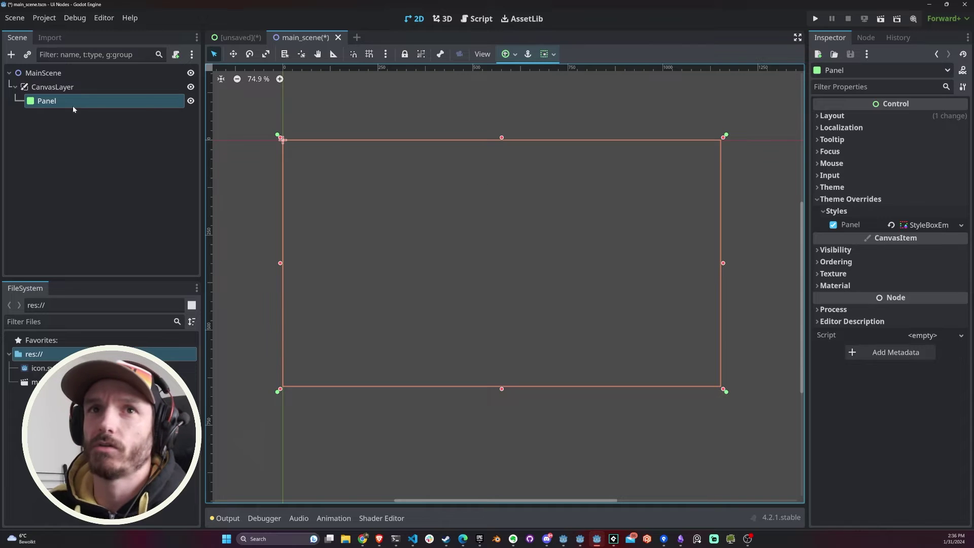
Add a TextureRect node as a child of the Panel.
right_click(60, 103)
mouse_move(97, 120)
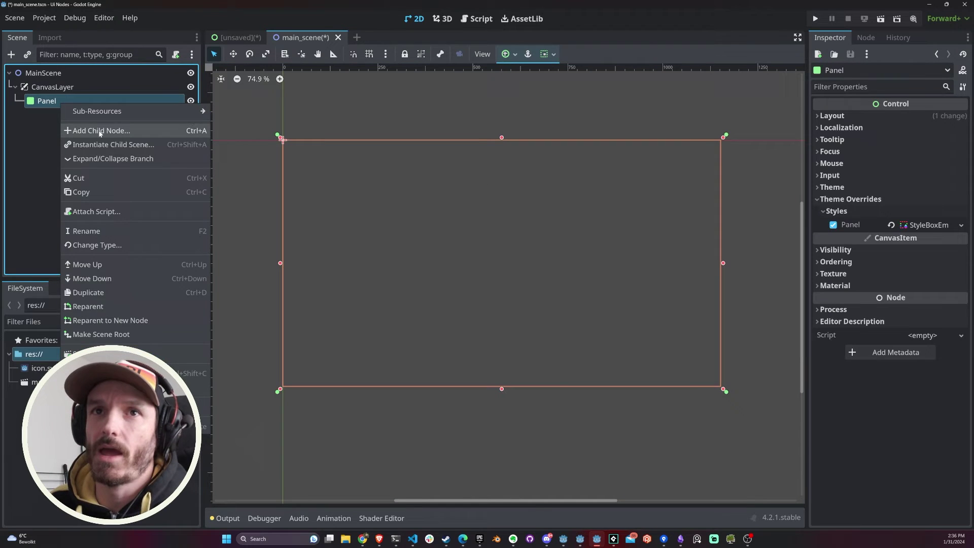
left_click(100, 131)
type("labe")
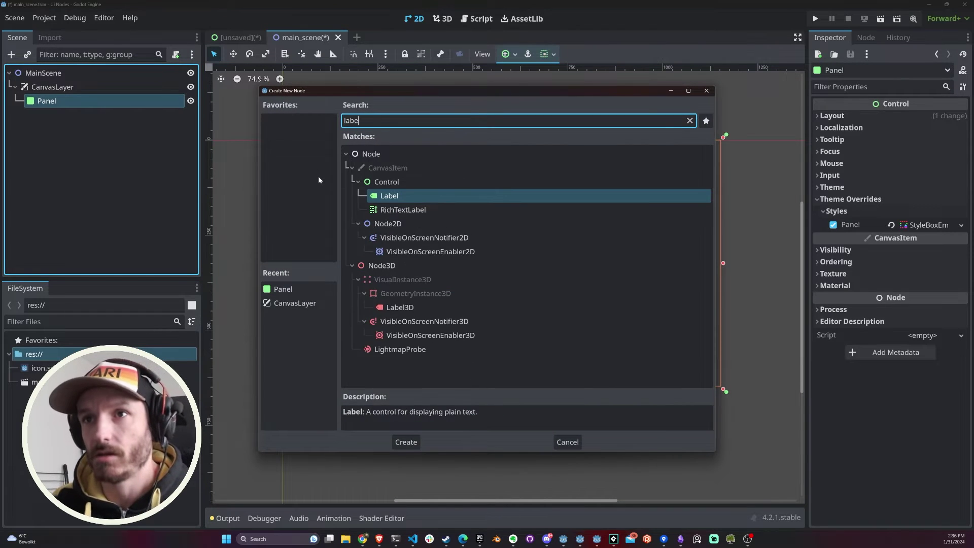
key("BackSpace")
key("BackSpace")
key("BackSpace")
key("BackSpace")
type("t")
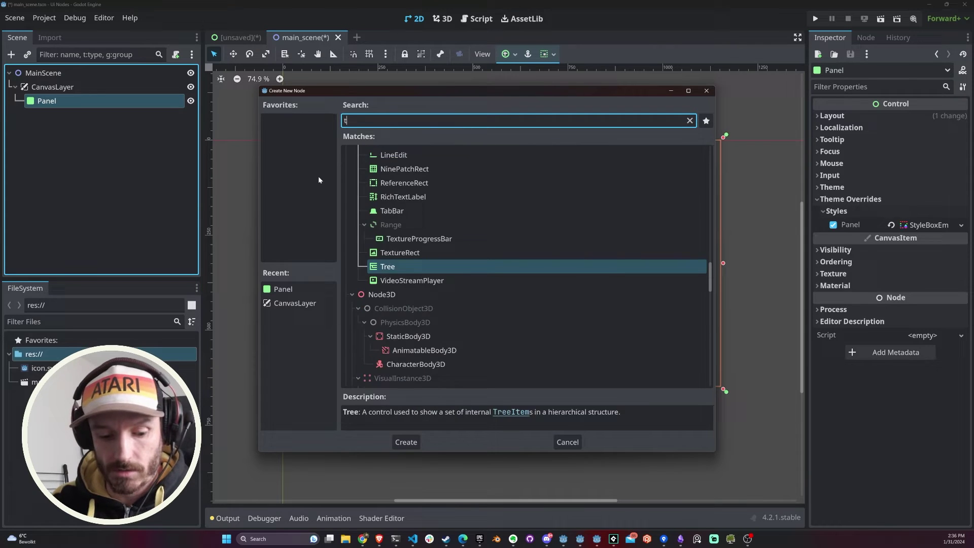
type("ext")
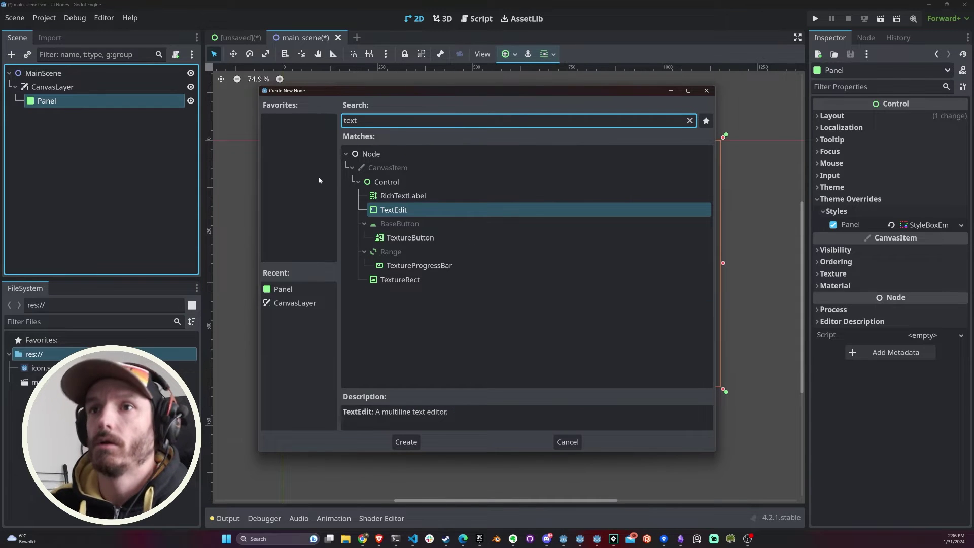
double_click(431, 280)
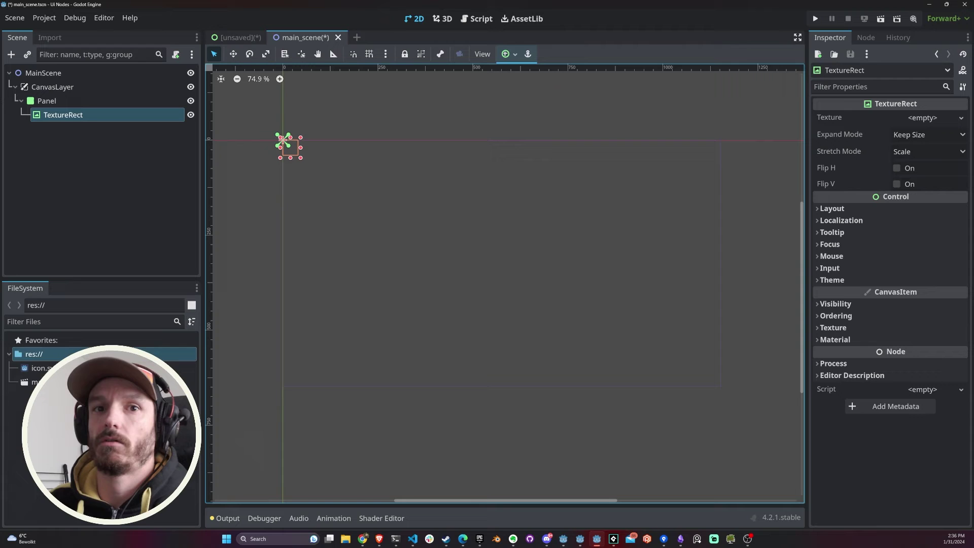
Assign icon.svg as the TextureRect's texture and move the image to the upper middle of the viewport area.
left_click_drag(41, 368, 928, 122)
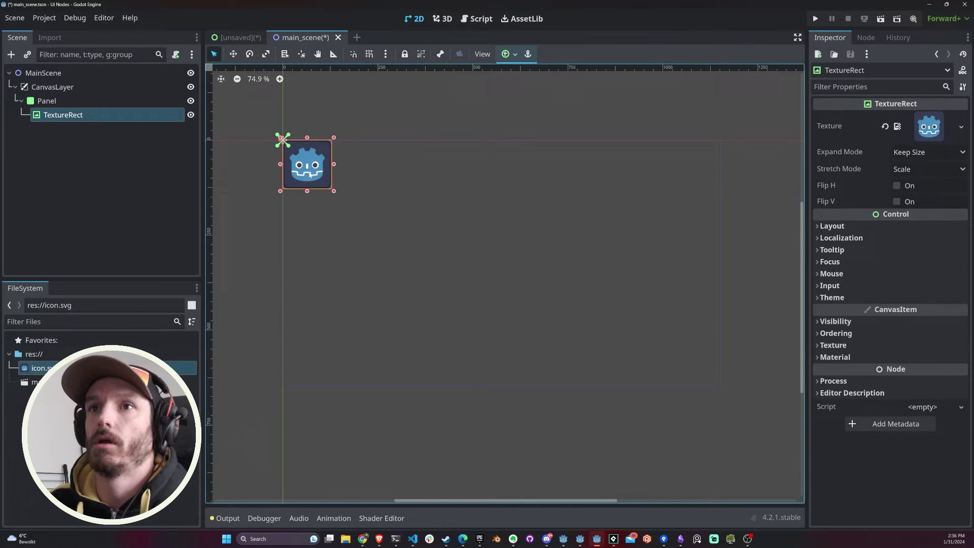
left_click_drag(309, 174, 499, 231)
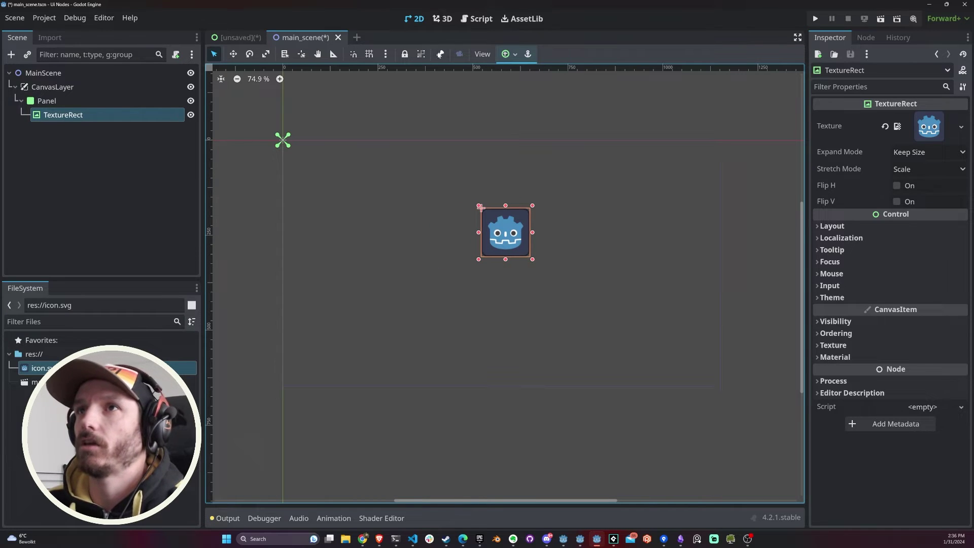
Try center, edge and corner anchor presets on the TextureRect, finishing with the top-left preset.
left_click(509, 54)
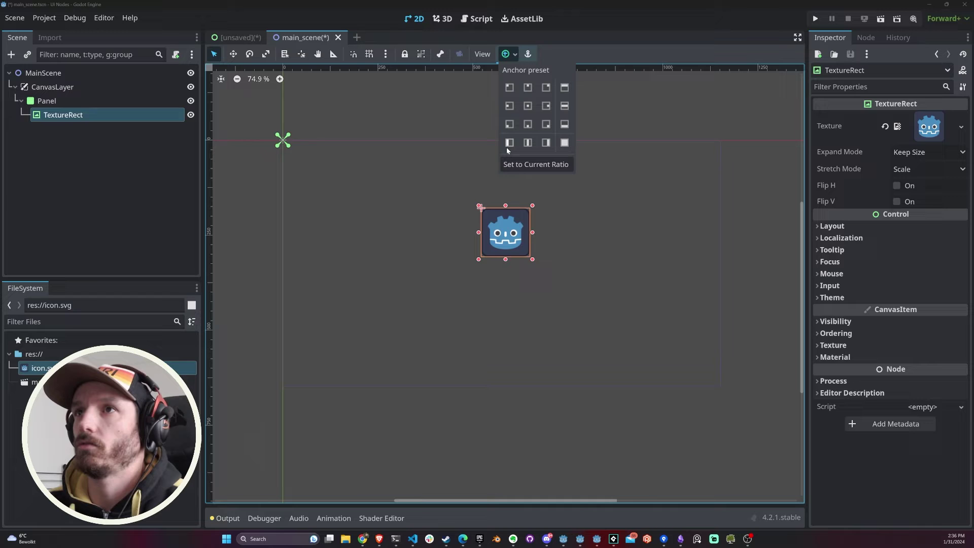
left_click(528, 106)
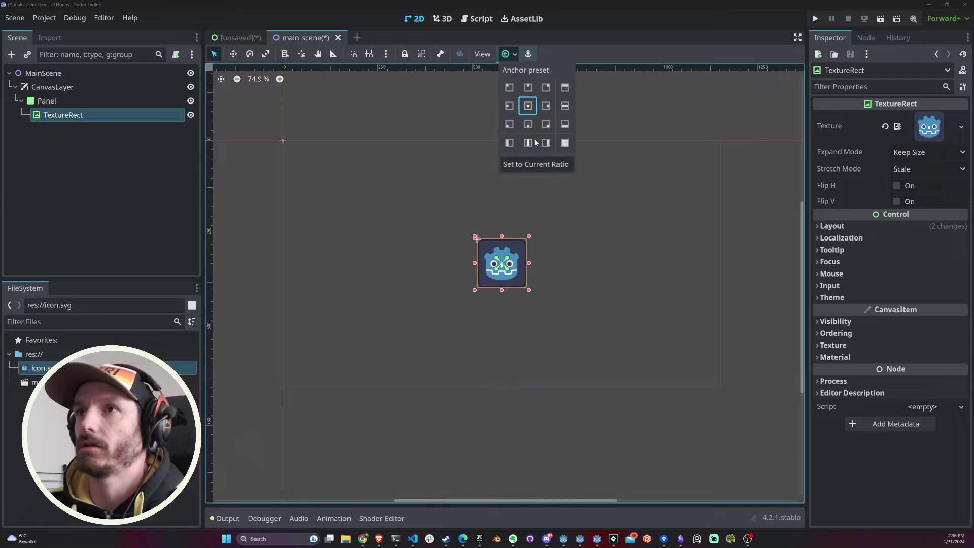
left_click(528, 125)
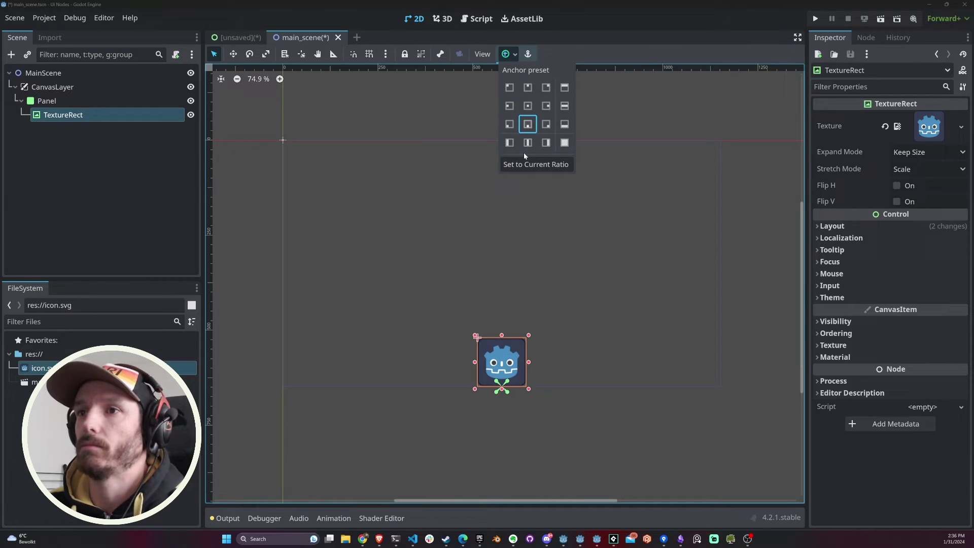
left_click(546, 89)
left_click(510, 89)
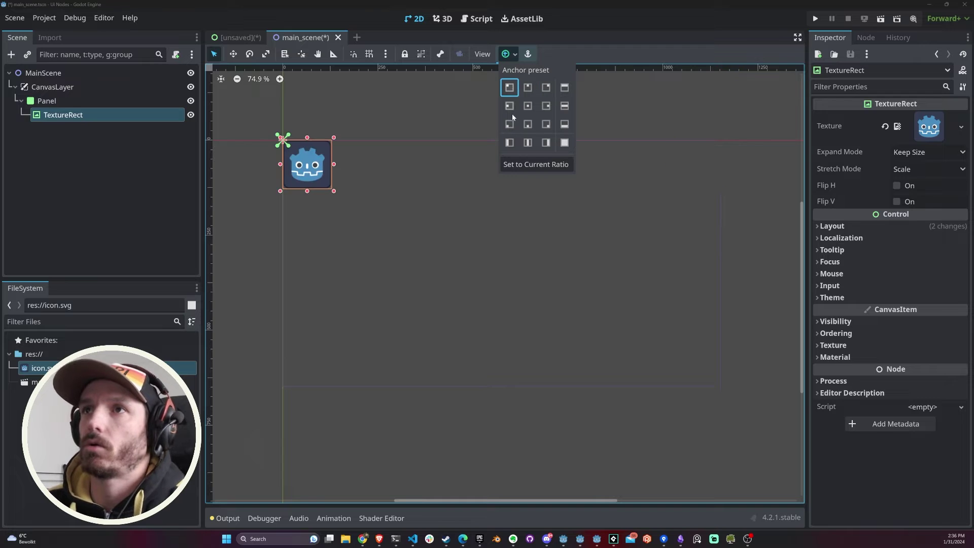
left_click(509, 123)
left_click(546, 124)
left_click(509, 88)
left_click(528, 105)
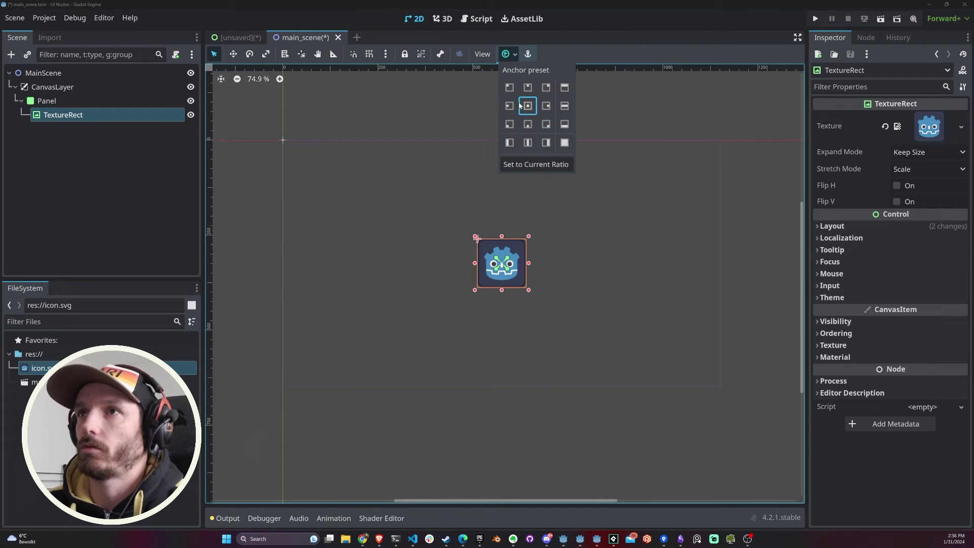
left_click(510, 106)
left_click(512, 89)
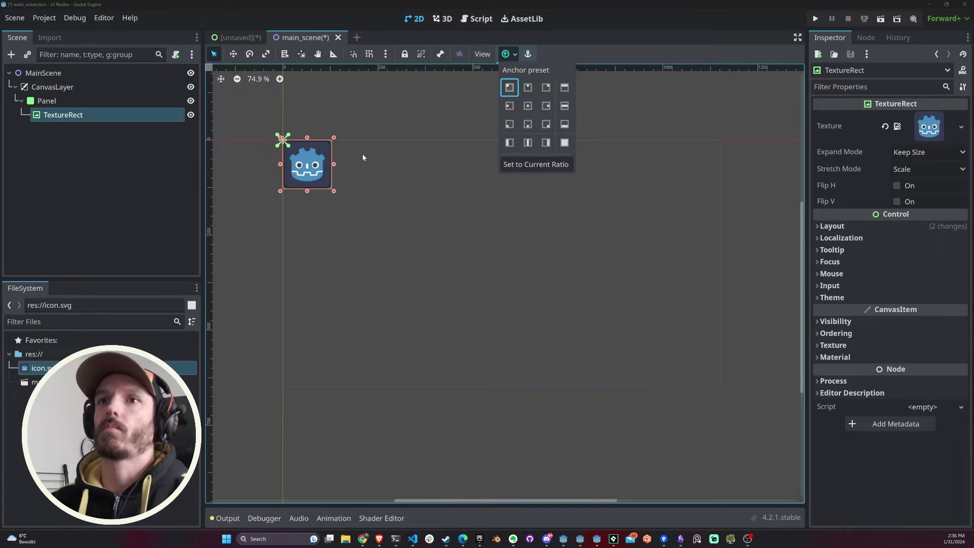
left_click(341, 126)
Delete the TextureRect node from the Panel.
left_click(43, 146)
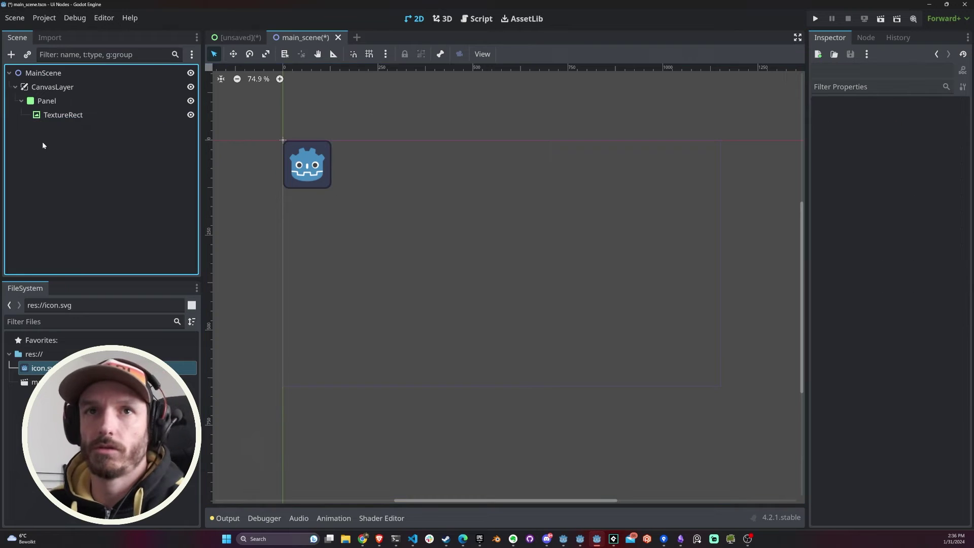
left_click(81, 115)
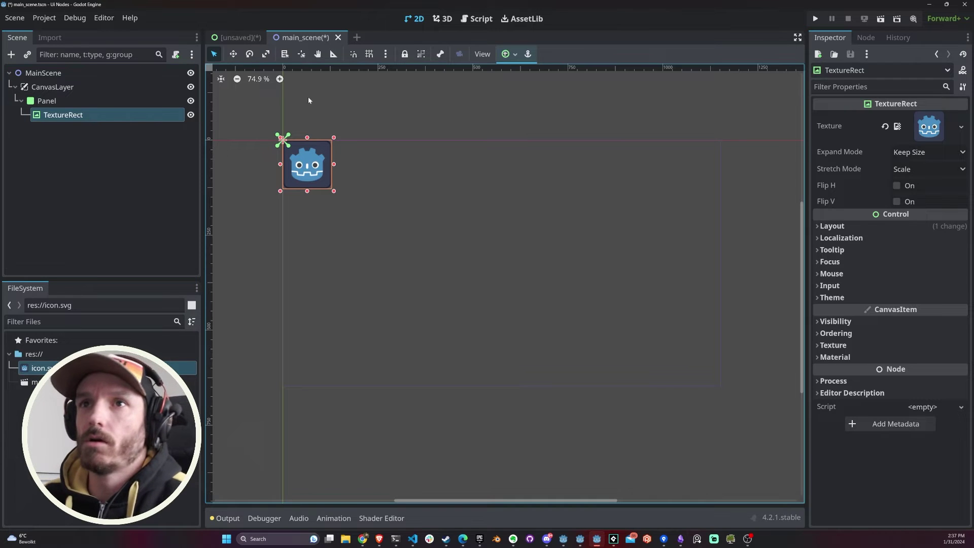
left_click(329, 107)
left_click(316, 172)
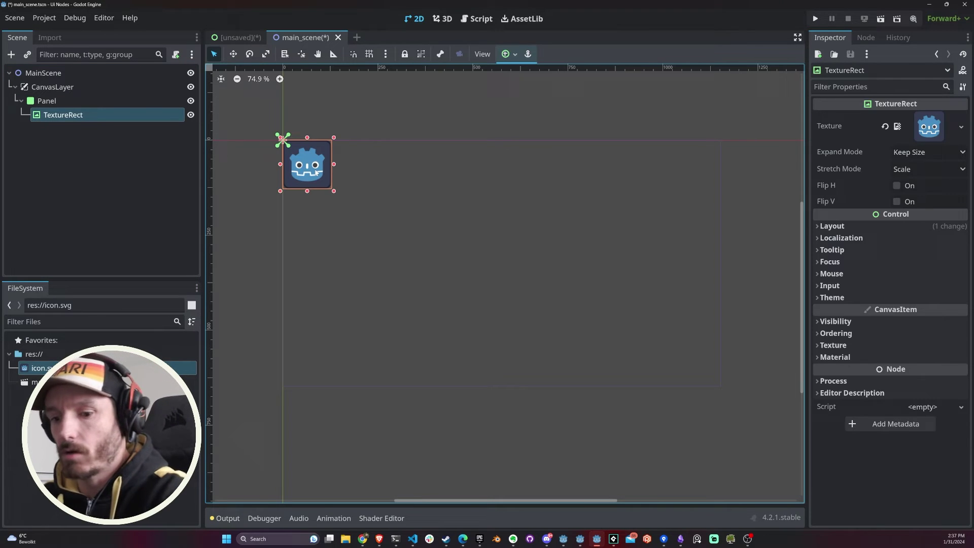
key("Delete")
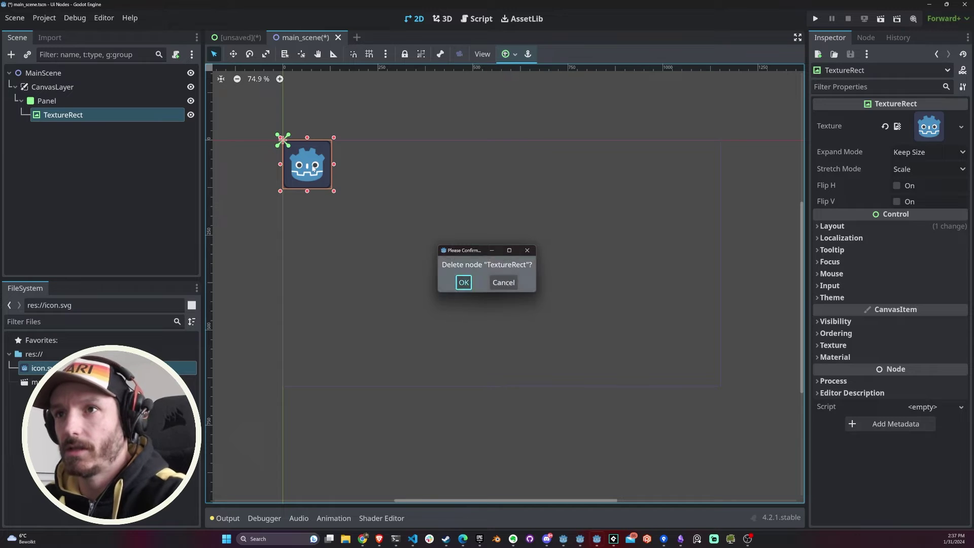
key("Return")
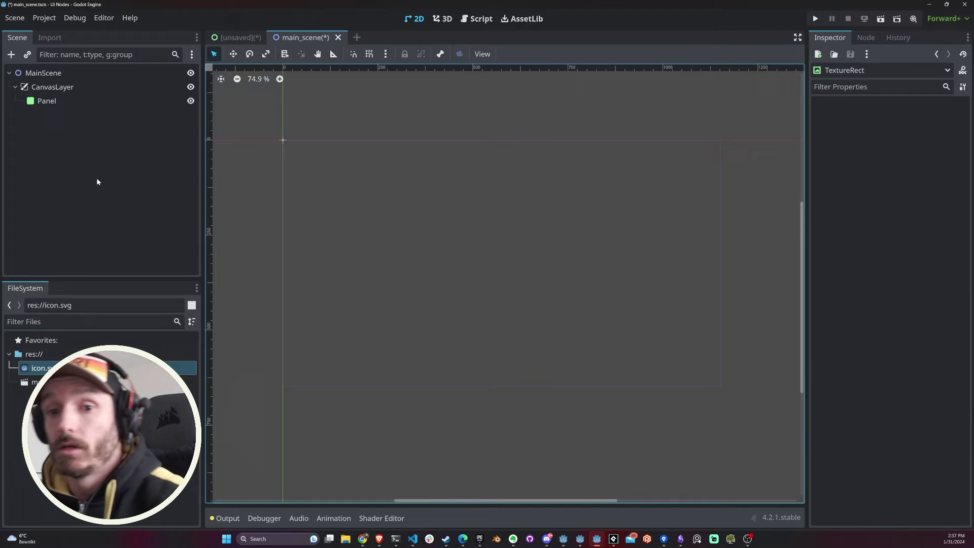
Add a VBoxContainer node as a child of the Panel.
left_click(47, 101)
right_click(46, 101)
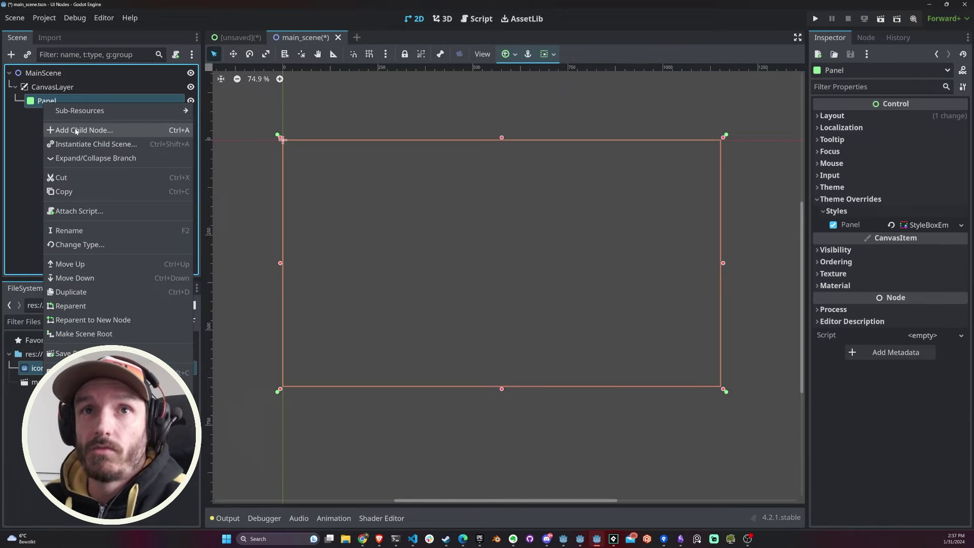
left_click(80, 130)
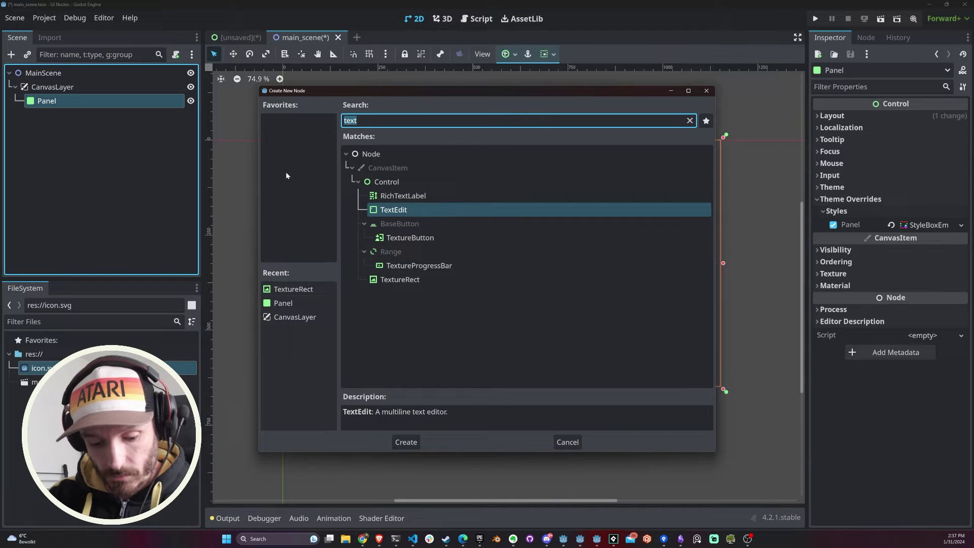
type("vbox")
key("Return")
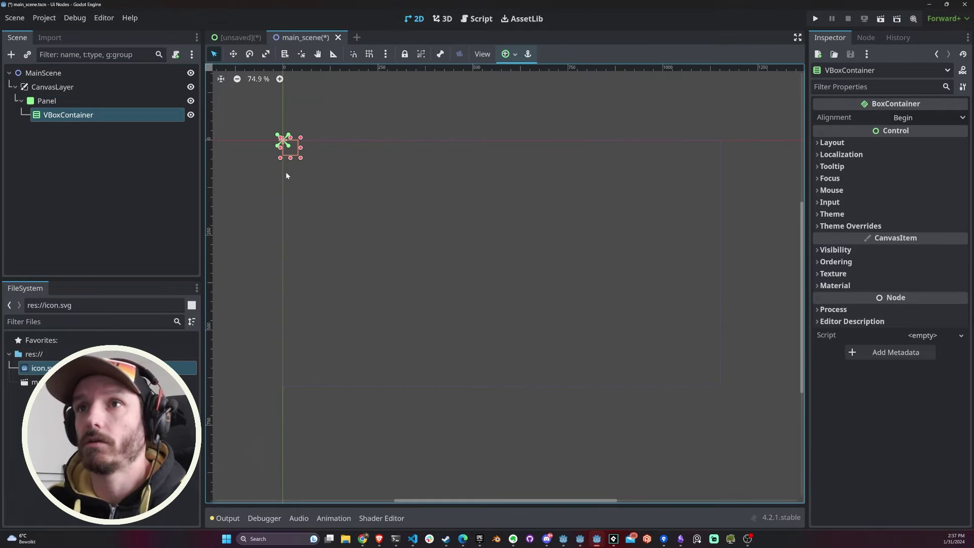
Apply the center anchor preset to the VBoxContainer.
left_click(505, 54)
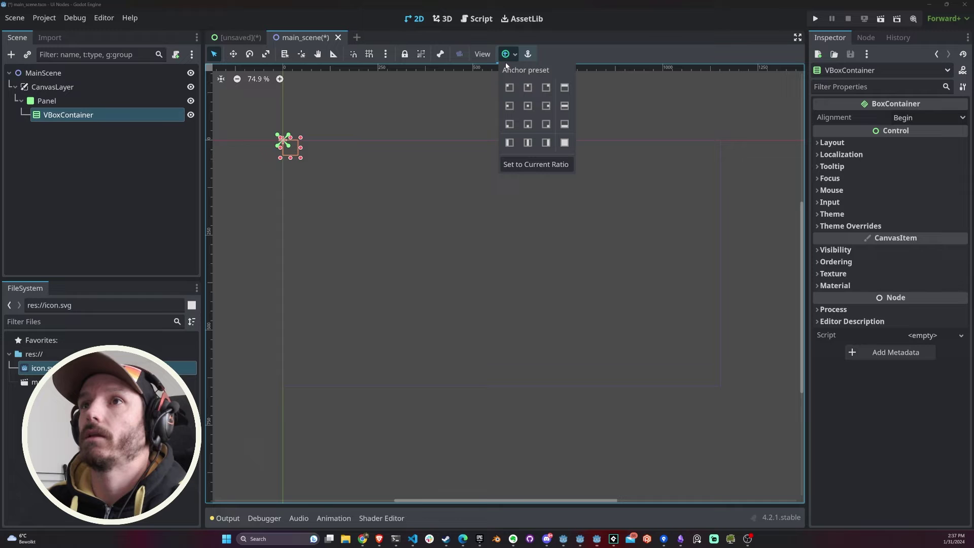
left_click(527, 106)
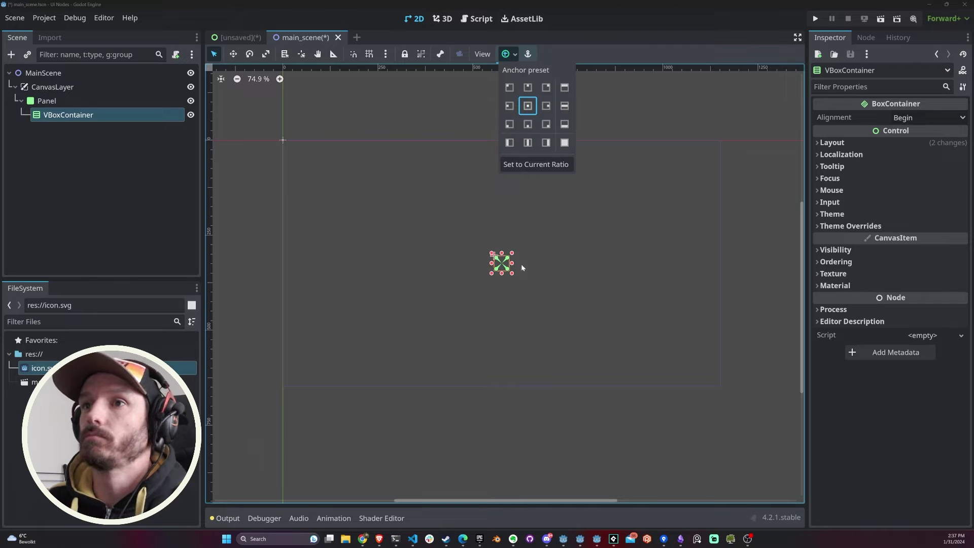
left_click(501, 264)
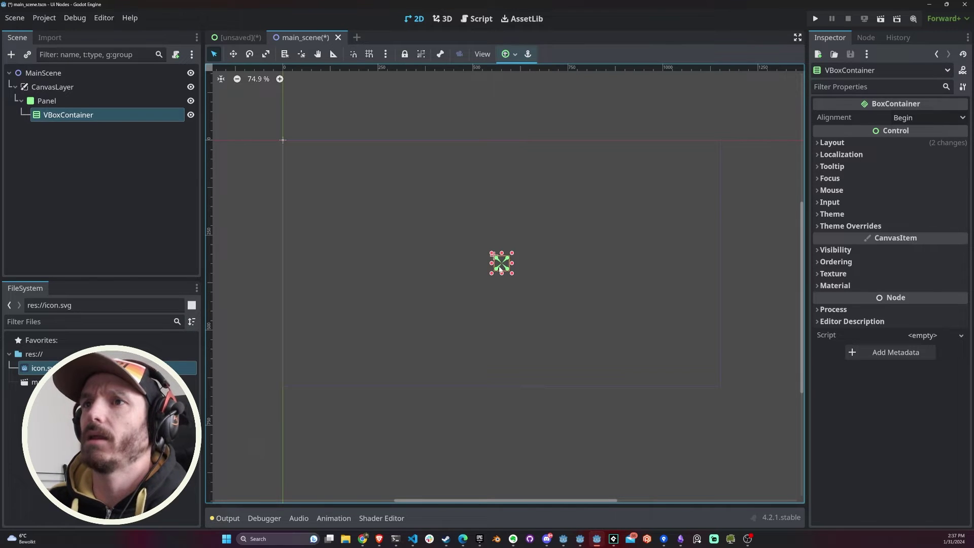
right_click(71, 116)
left_click(133, 122)
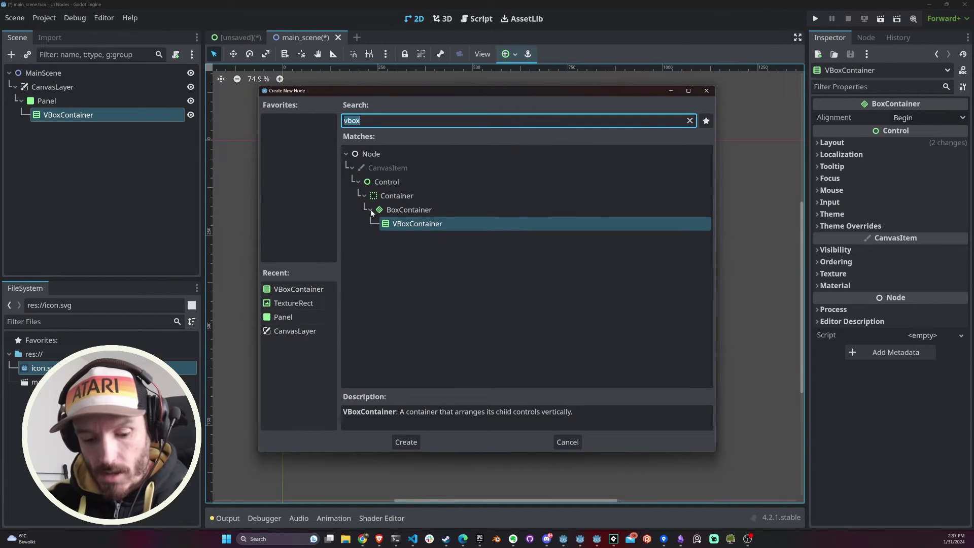
type("bu")
key("Return")
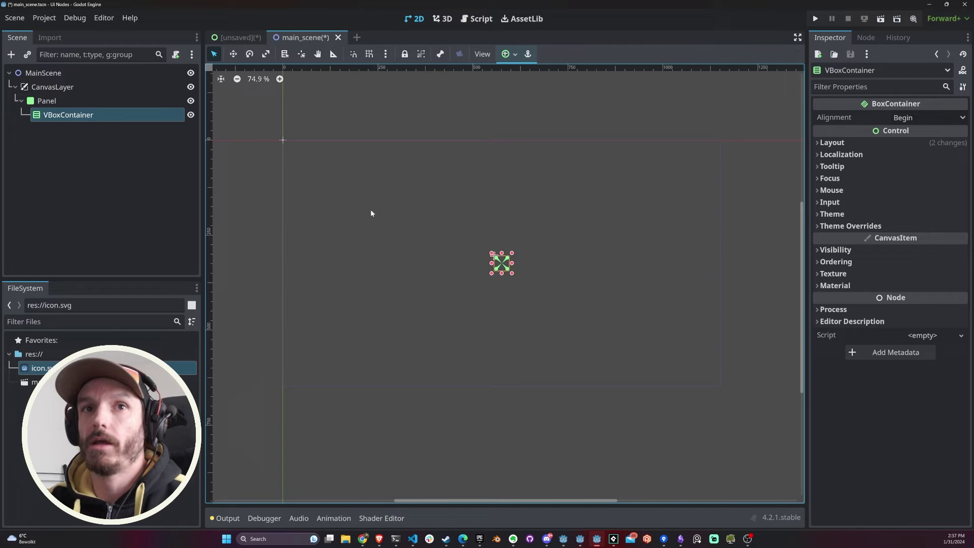
left_click(71, 133)
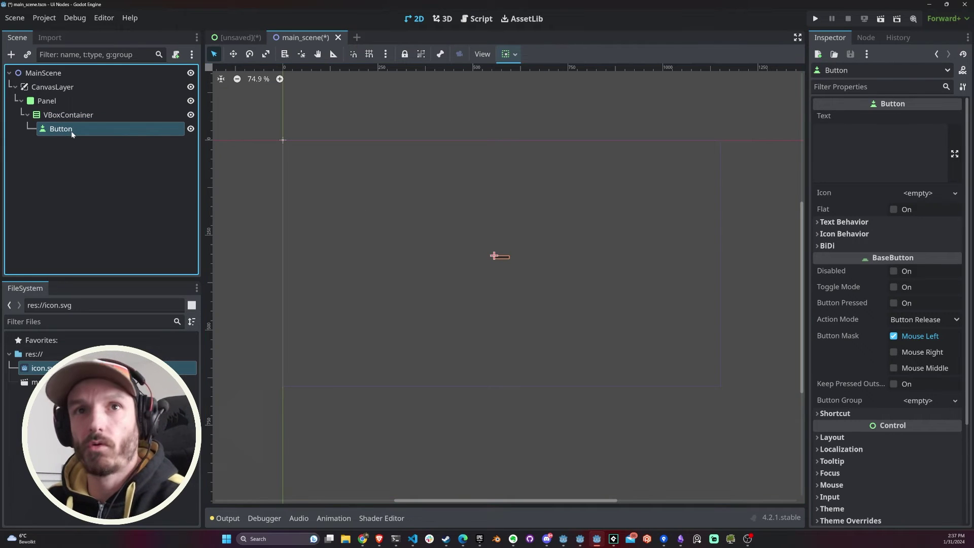
double_click(60, 129)
key("BackSpace")
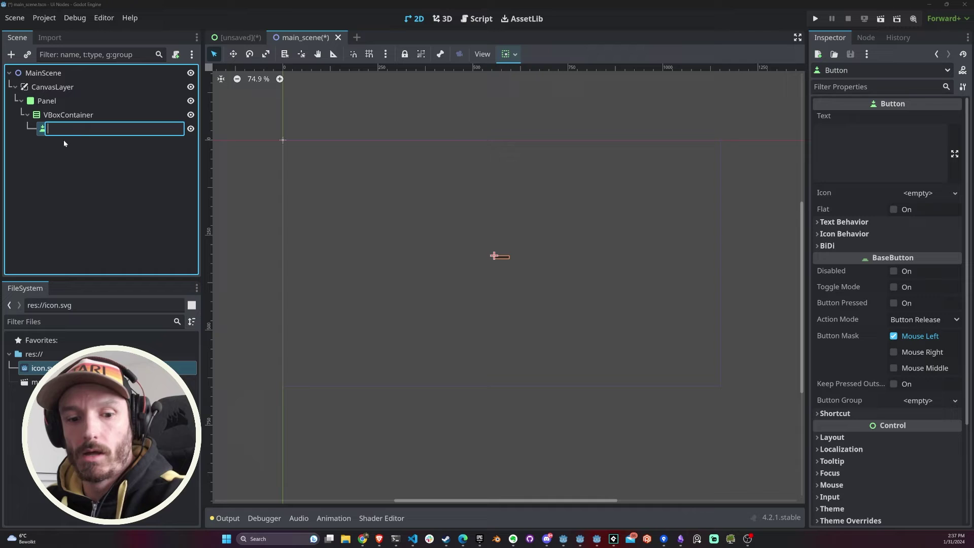
key("Escape")
key("Delete")
key("Return")
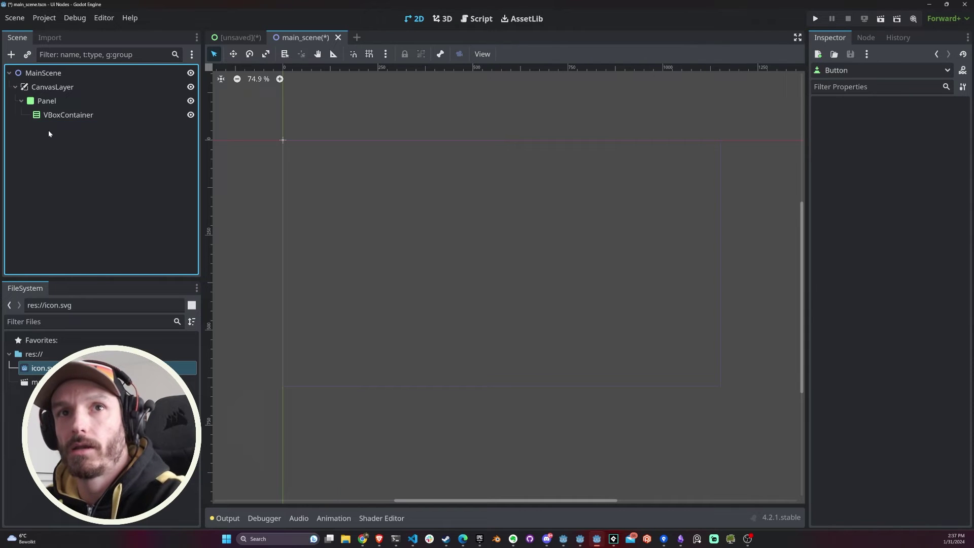
Add a Label node as a child of the VBoxContainer.
left_click(60, 114)
right_click(66, 116)
left_click(87, 127)
type("bu")
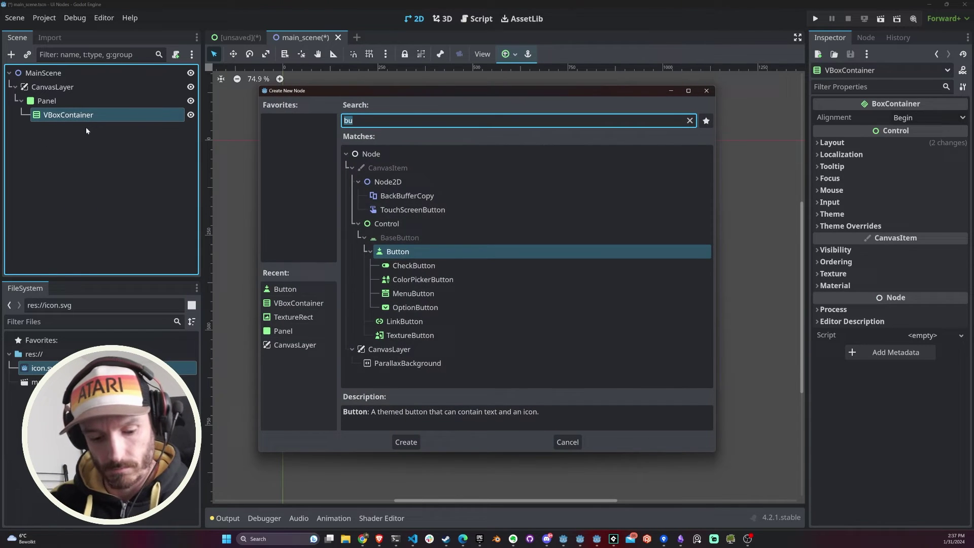
type("label")
key("Return")
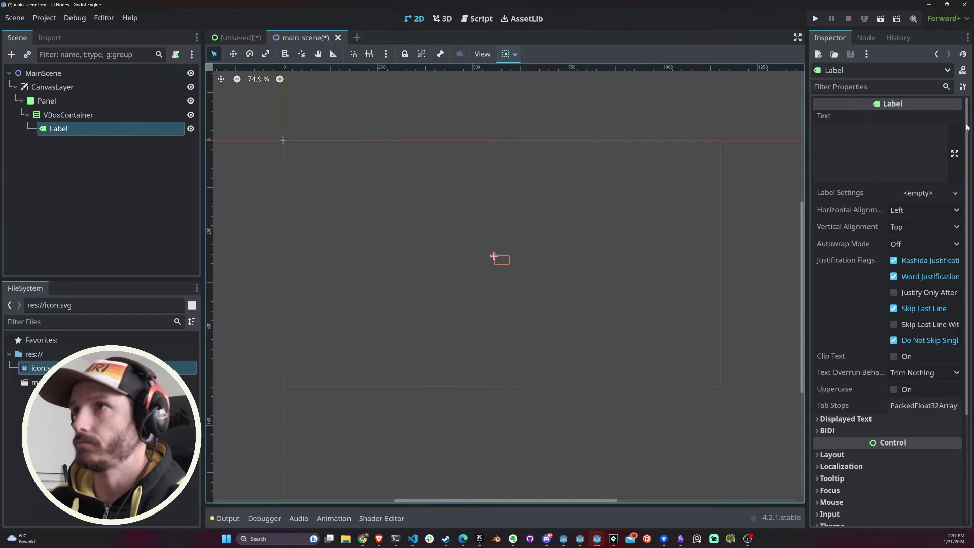
Set the Label's text to "MY MENU".
left_click(880, 152)
type("MY MENU")
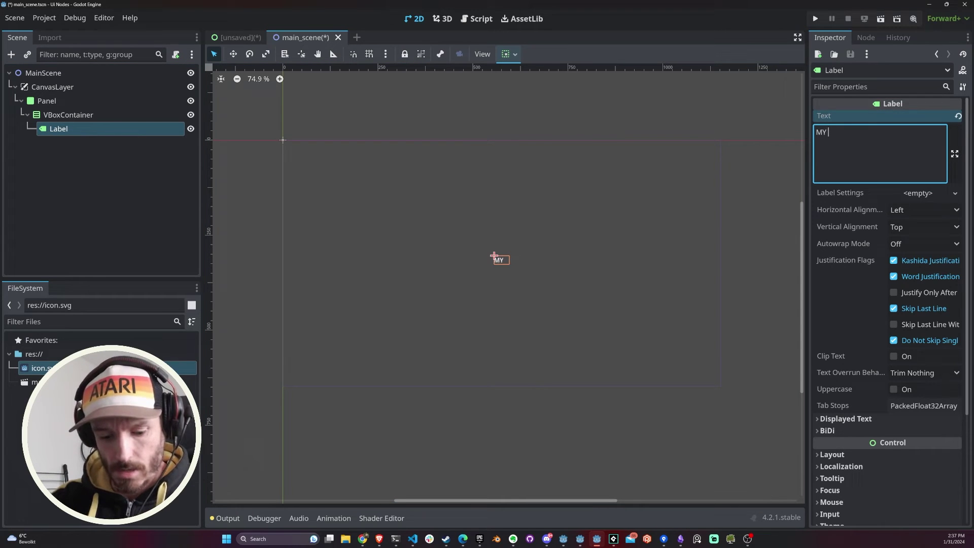
left_click(524, 181)
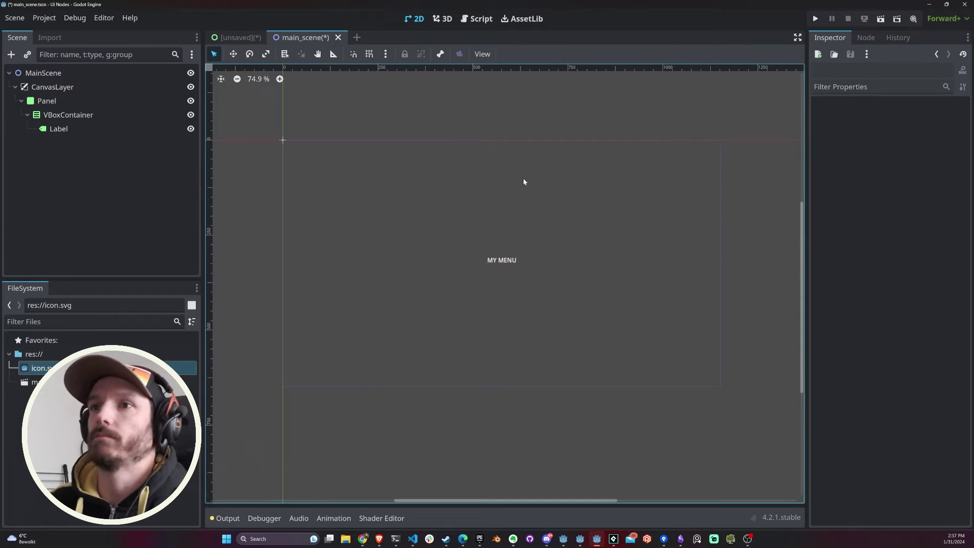
Override the Label's theme font size with 48 px.
left_click(505, 261)
scroll(897, 388, "down", 5)
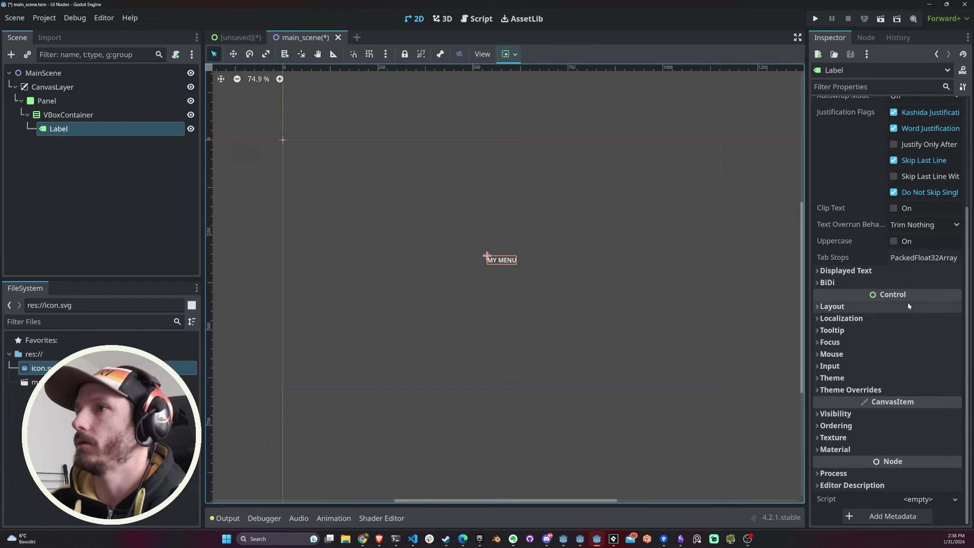
left_click(850, 389)
left_click(857, 444)
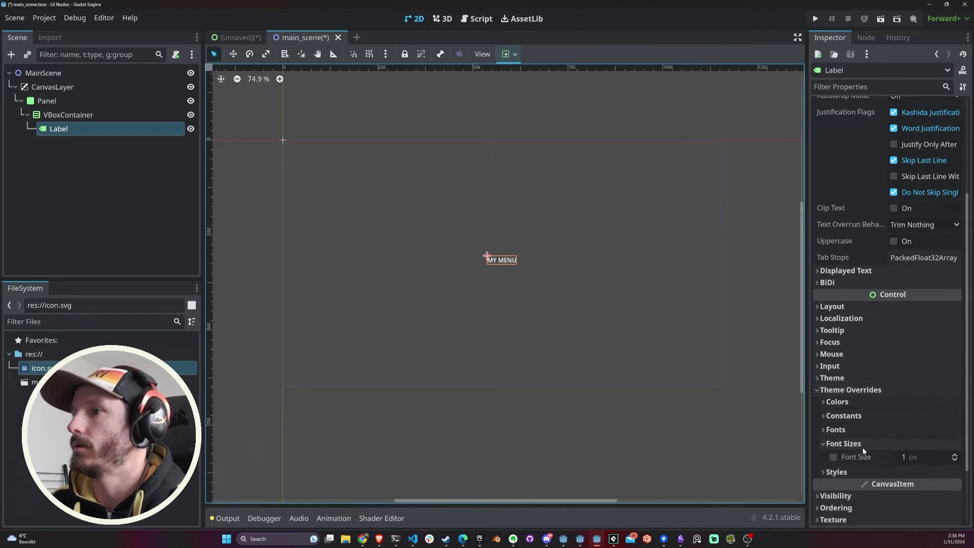
left_click(928, 457)
type("48")
key("Return")
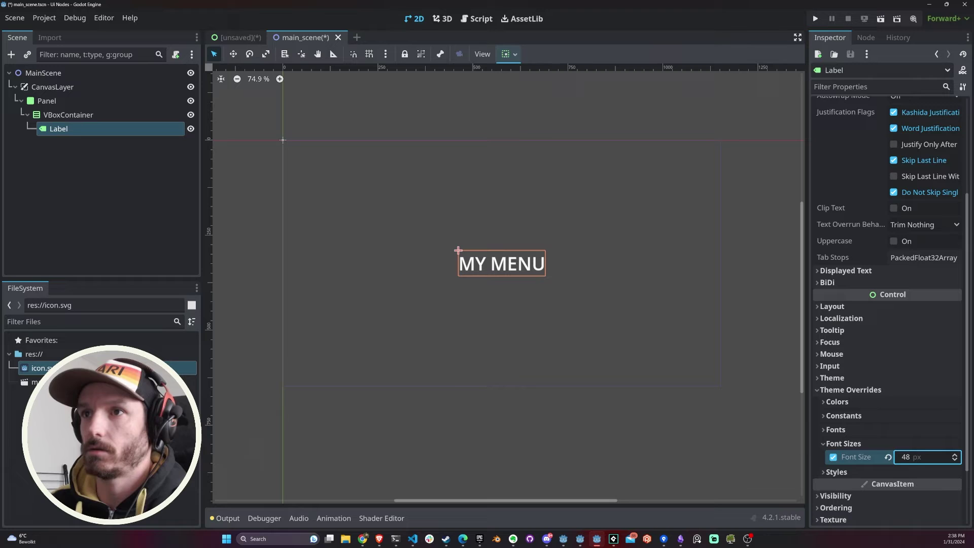
left_click(96, 154)
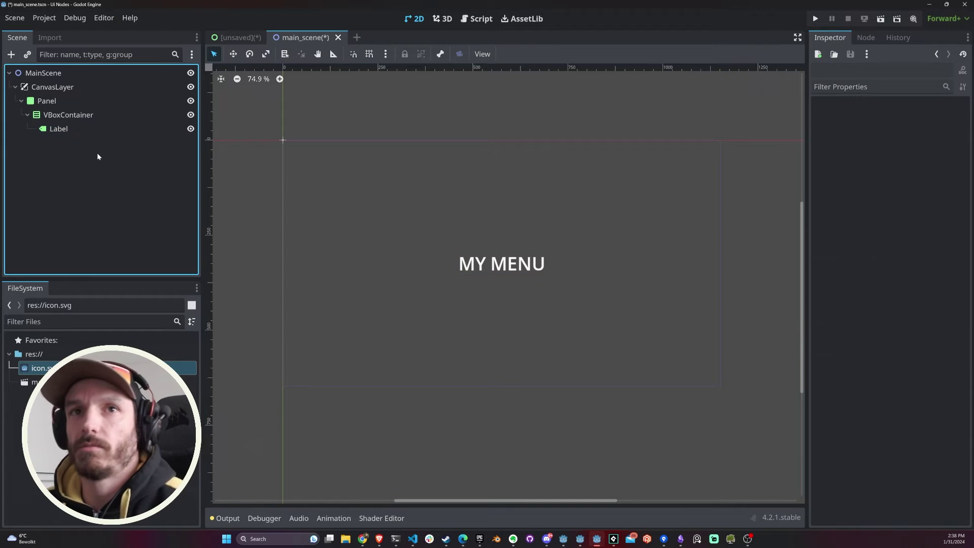
Add a Button node to the VBoxContainer, below the Label.
left_click(87, 133)
left_click(46, 116)
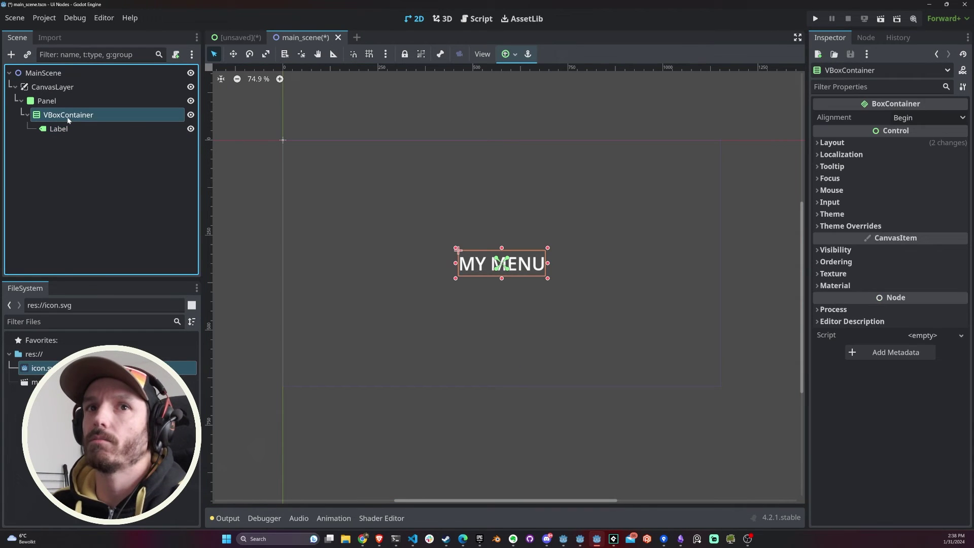
right_click(70, 119)
left_click(104, 125)
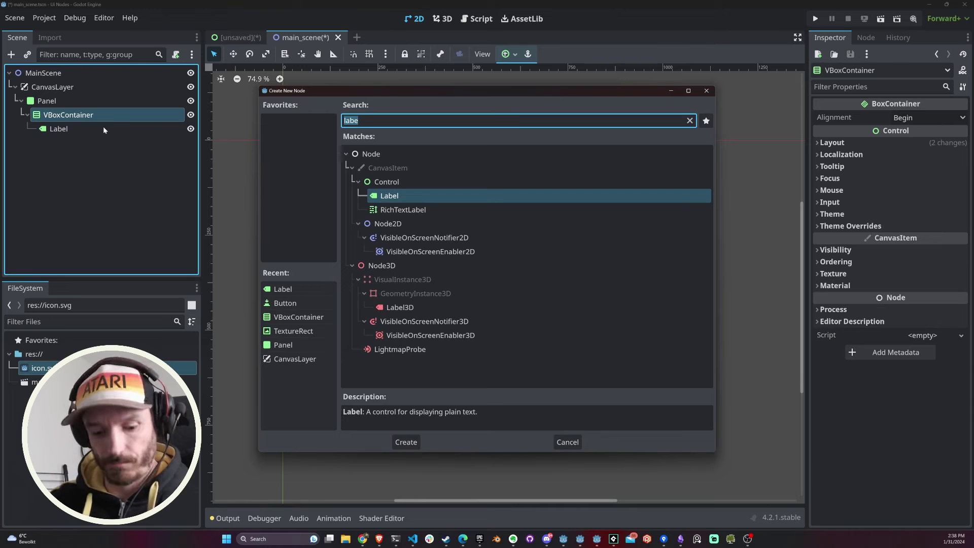
type("butt")
key("Return")
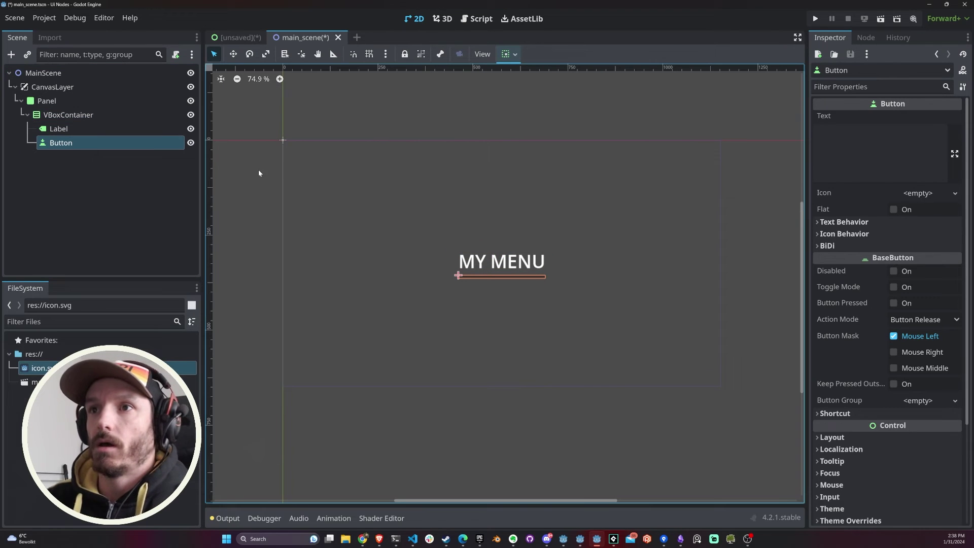
Compare the container alignment options of the Label with the anchor presets offered for the VBoxContainer.
left_click(81, 129)
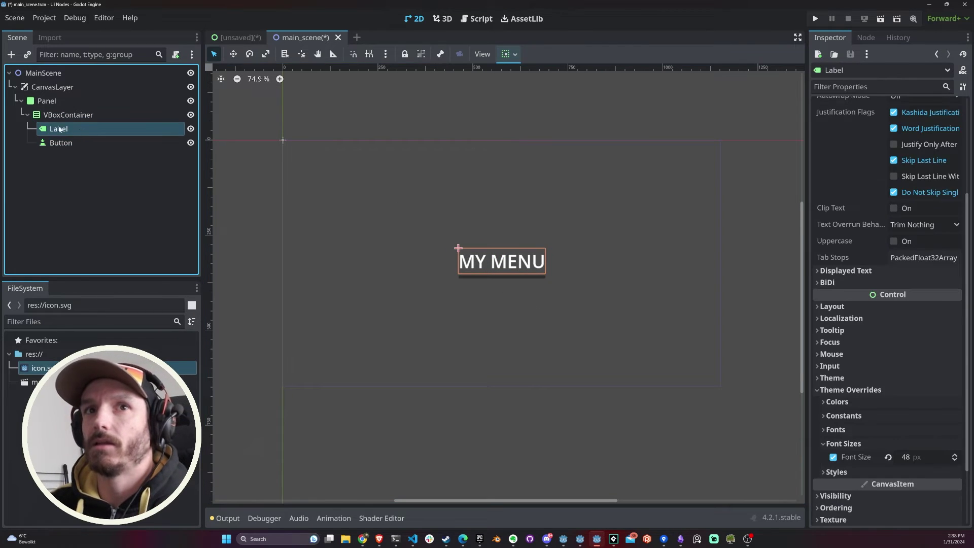
left_click(509, 54)
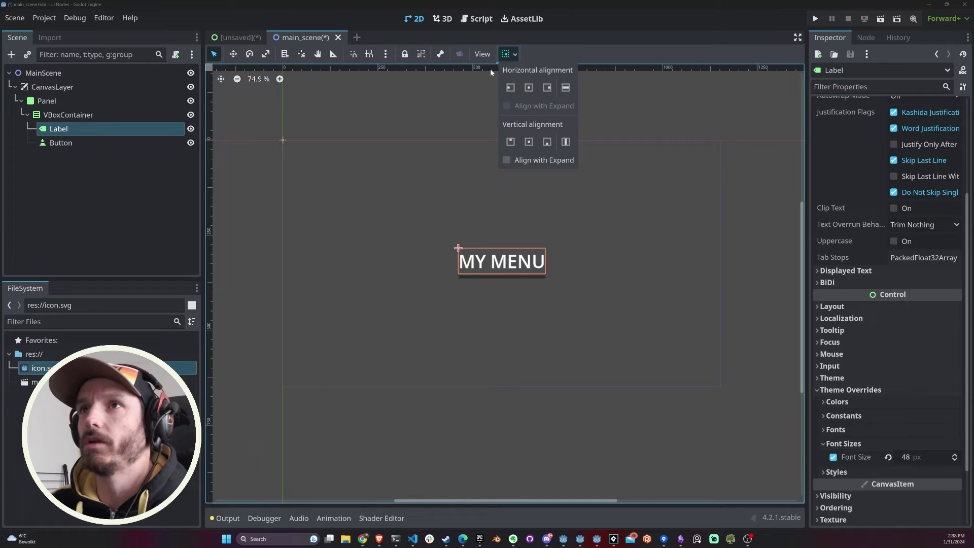
left_click(84, 116)
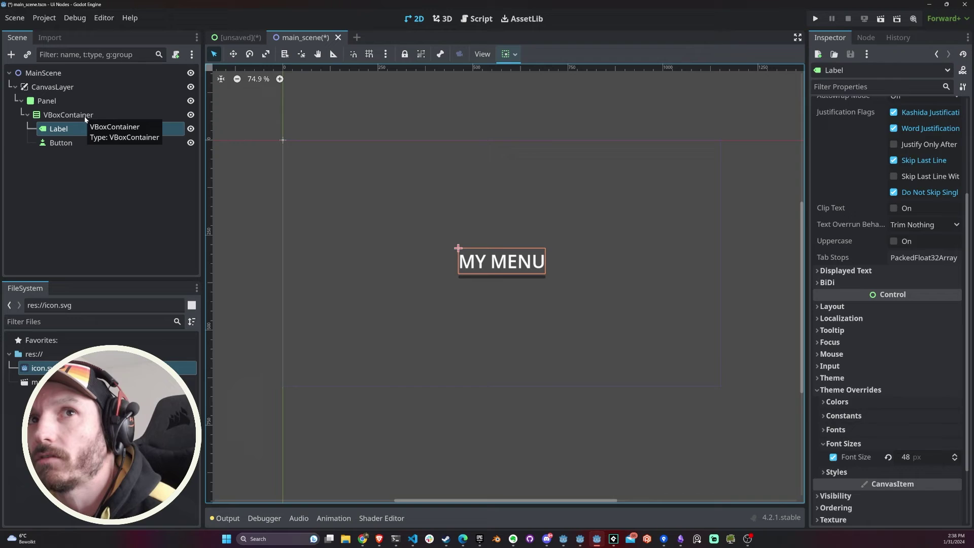
left_click(85, 116)
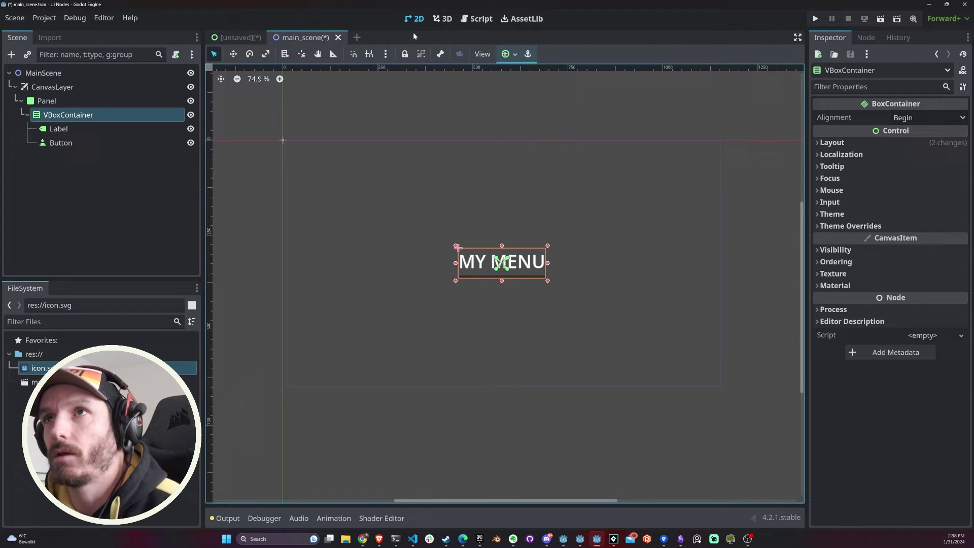
left_click(509, 54)
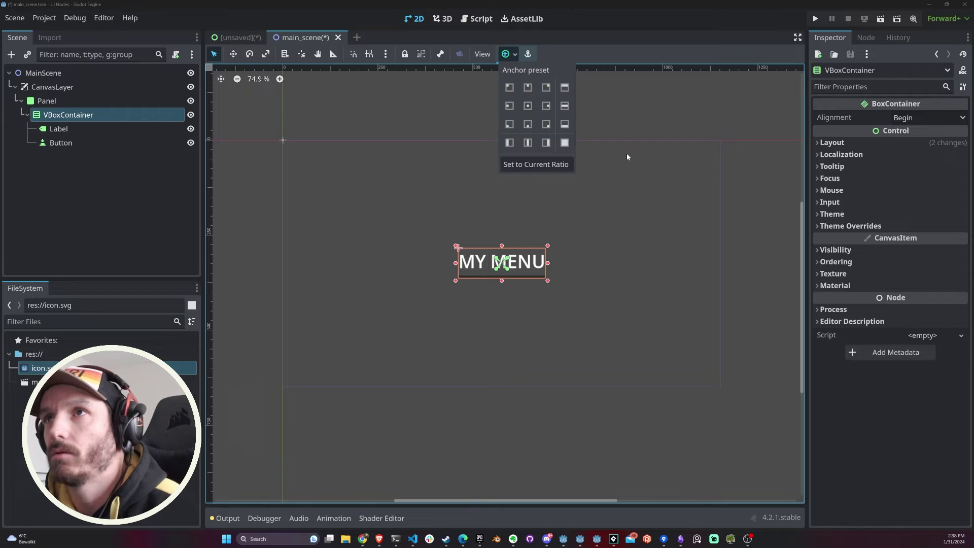
left_click(96, 132)
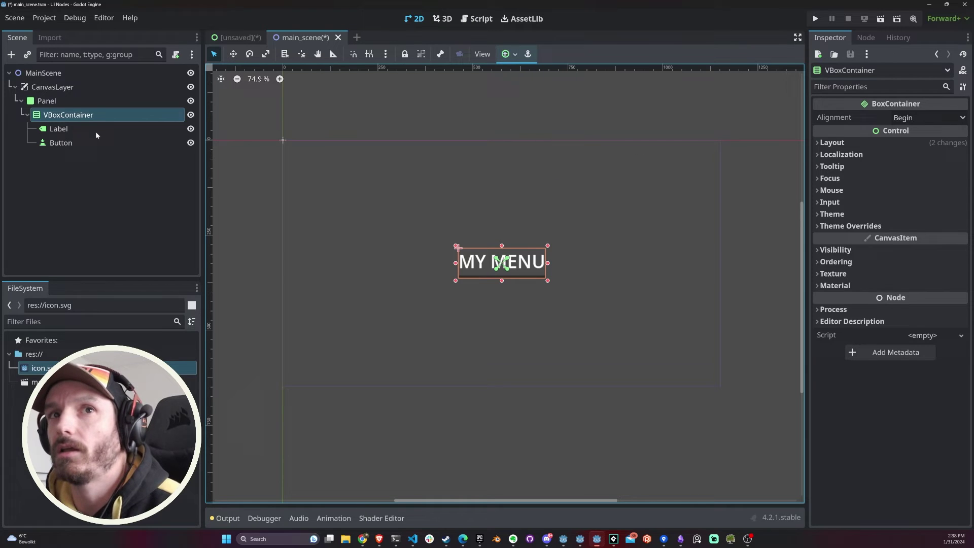
left_click(69, 130)
left_click(75, 144)
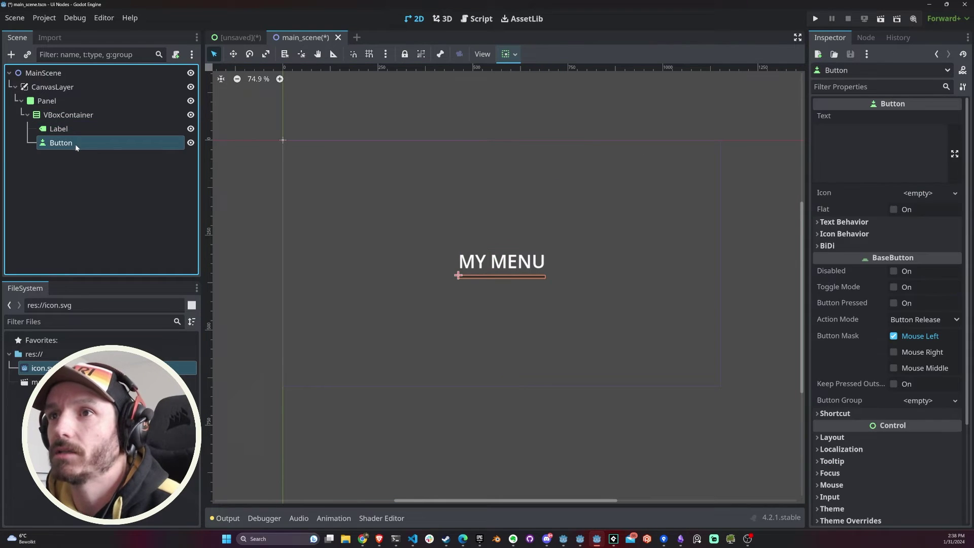
left_click(72, 130)
left_click(512, 55)
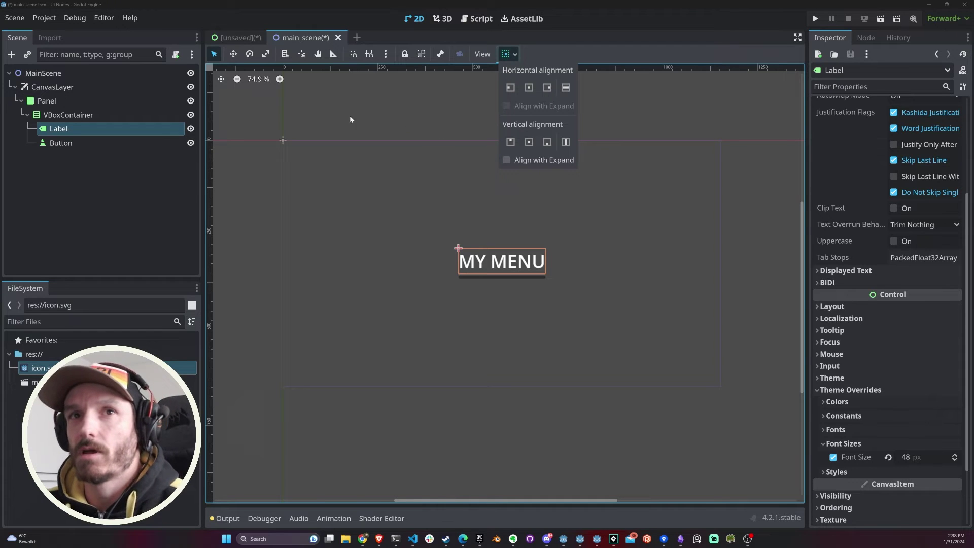
left_click(426, 108)
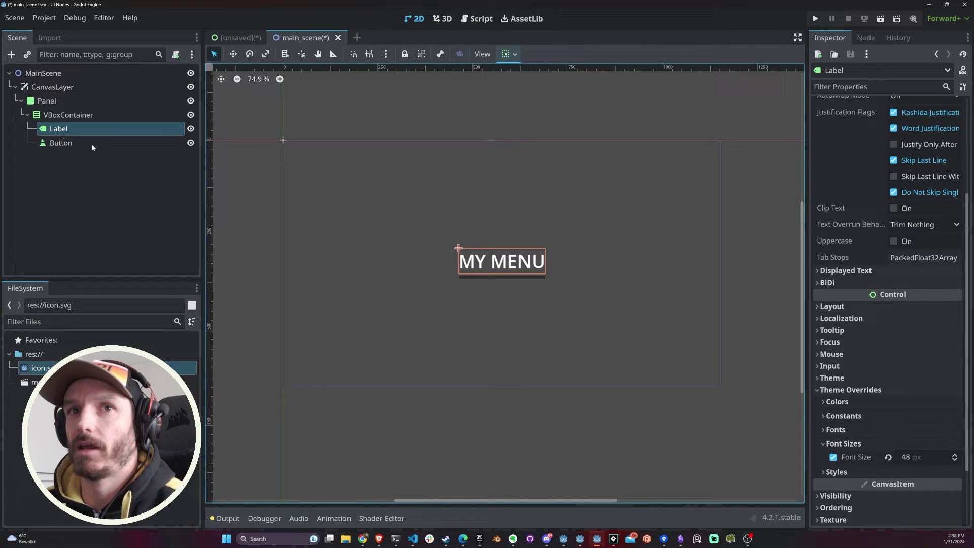
Set the text of the Button below the Label to "BUTTON 01".
left_click(71, 142)
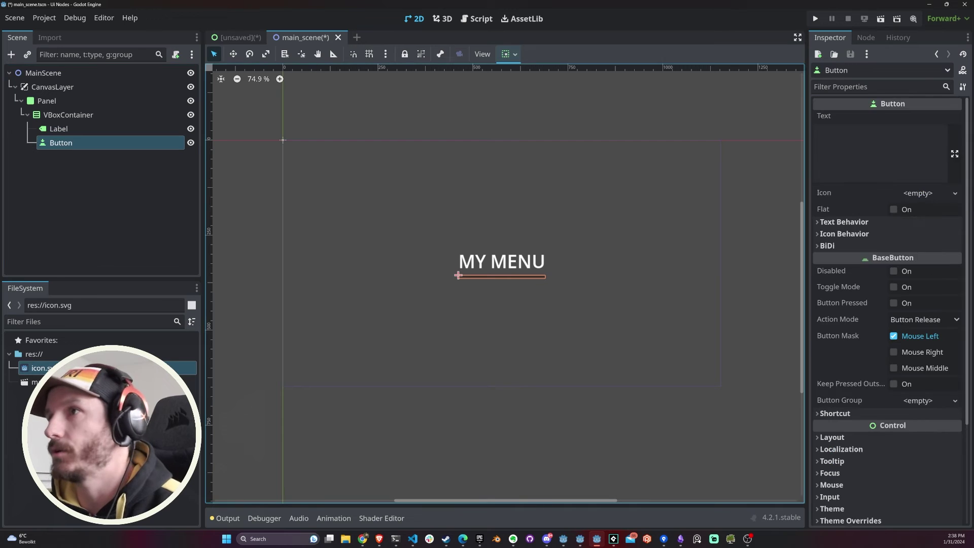
scroll(870, 298, "down", 5)
scroll(863, 332, "up", 3)
left_click(862, 142)
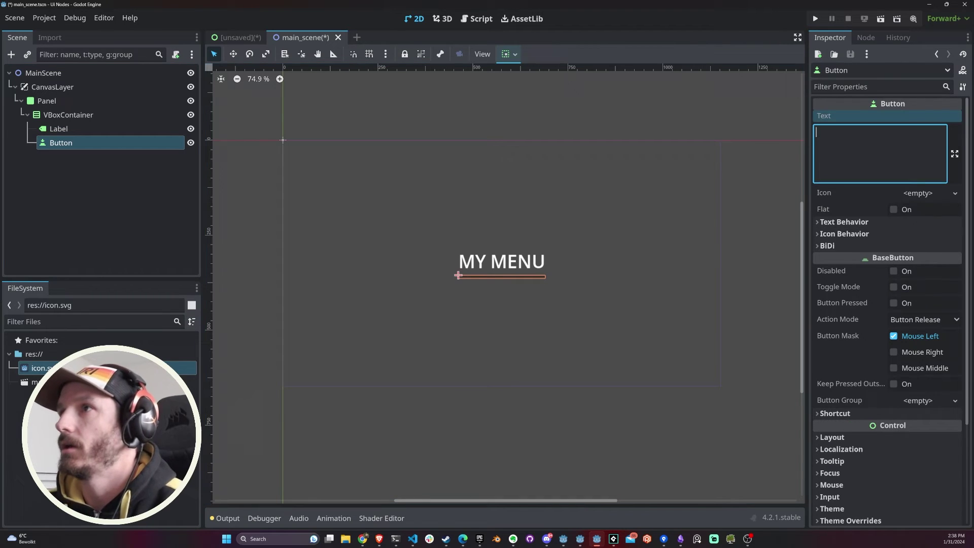
type("BU")
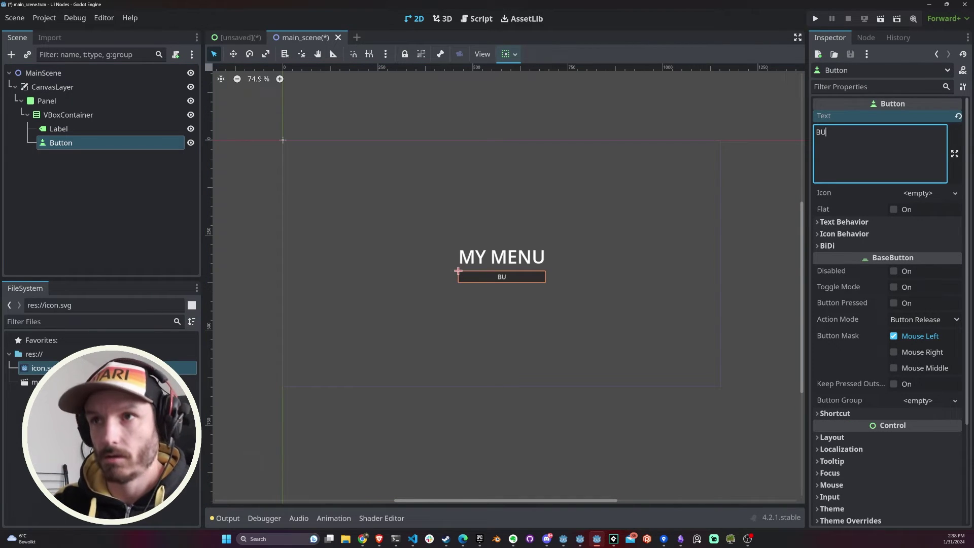
type("TTON )!")
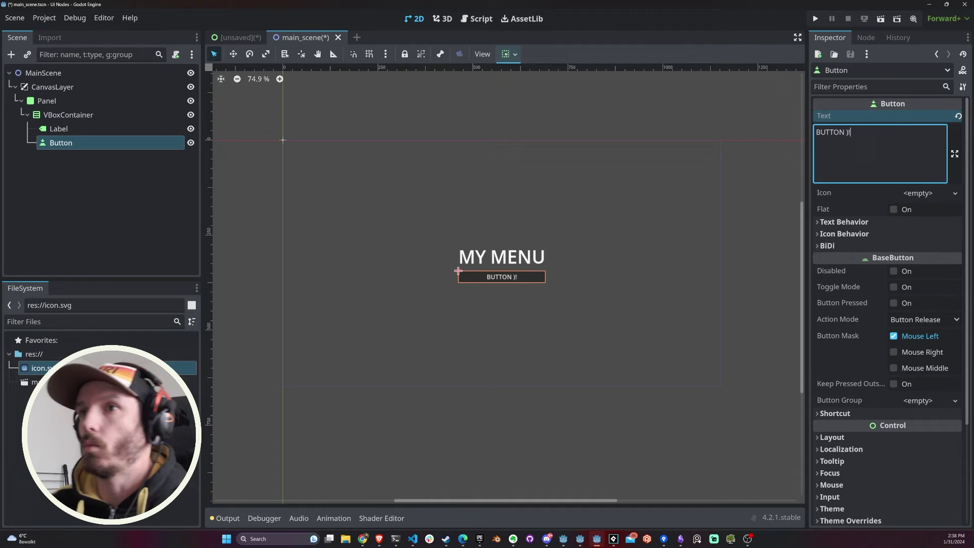
key("BackSpace")
key("BackSpace")
type("01")
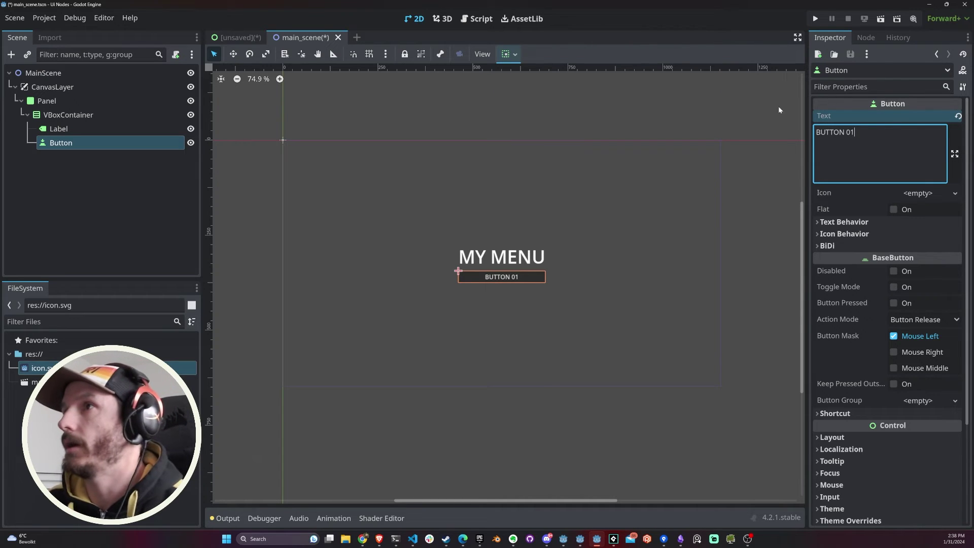
left_click(779, 110)
Try a custom minimum height of 100 px on the BUTTON 01 node, and settle on 75 px.
left_click(76, 142)
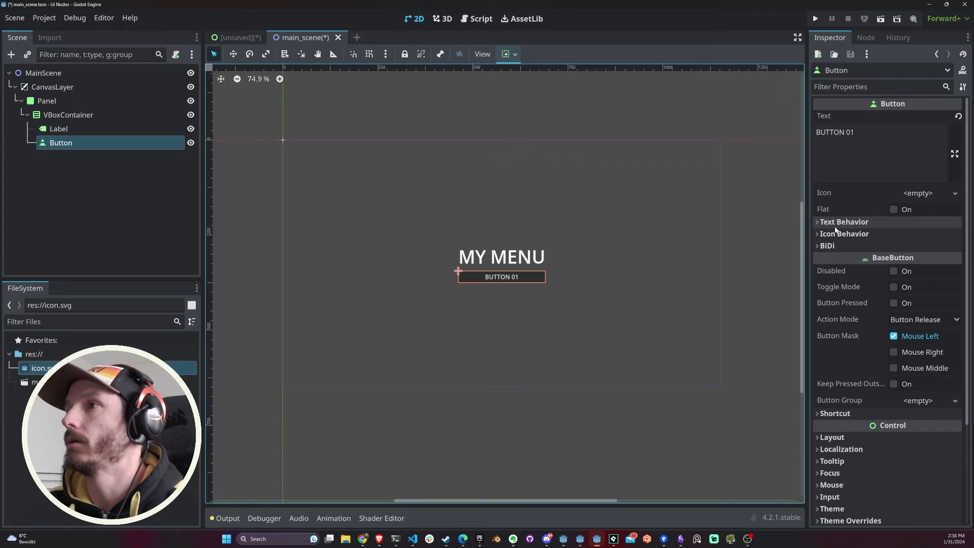
scroll(924, 301, "down", 3)
left_click(832, 306)
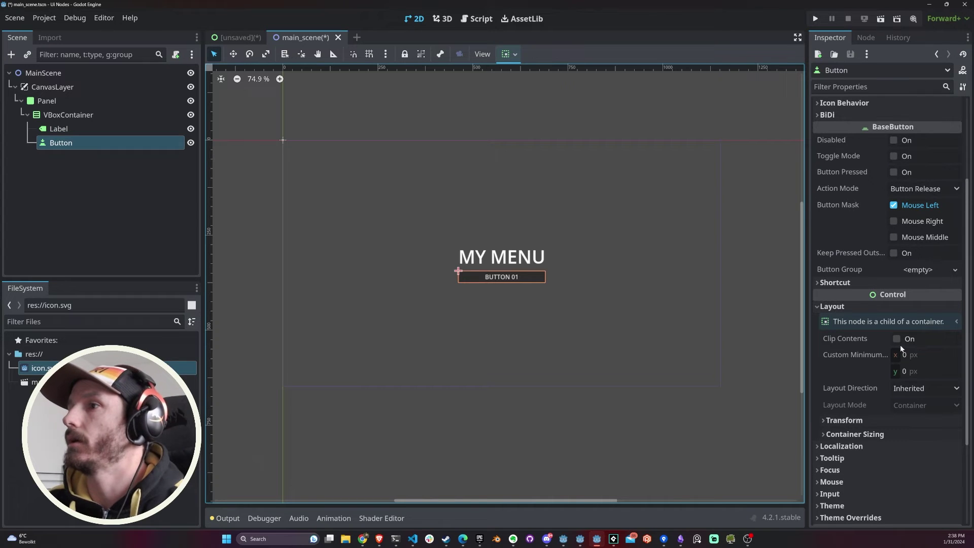
left_click(924, 372)
type("100")
key("Return")
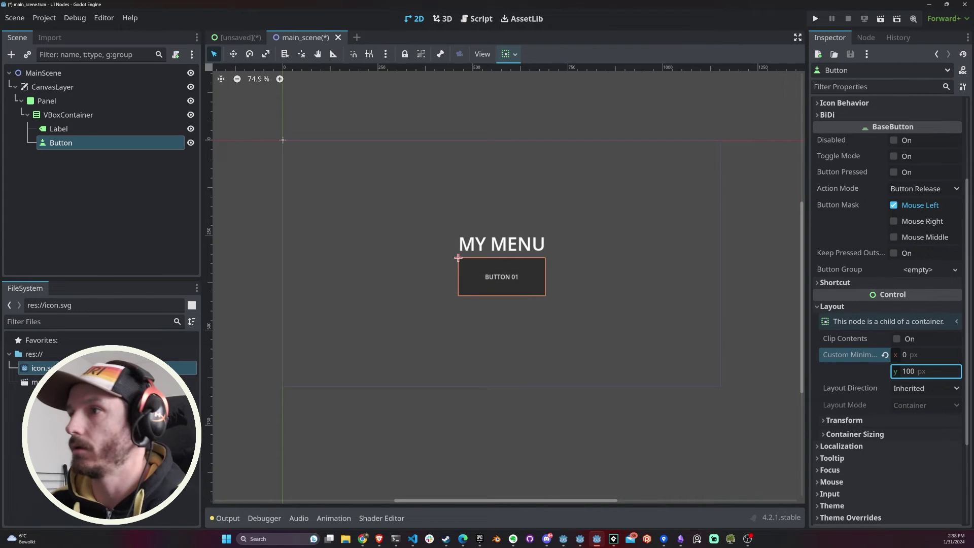
left_click(924, 371)
type("75")
key("Return")
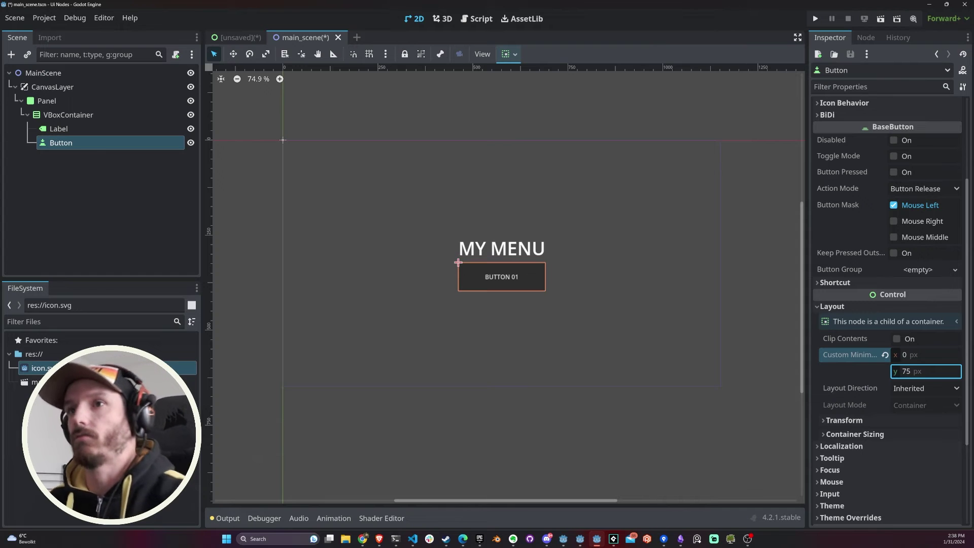
left_click(470, 131)
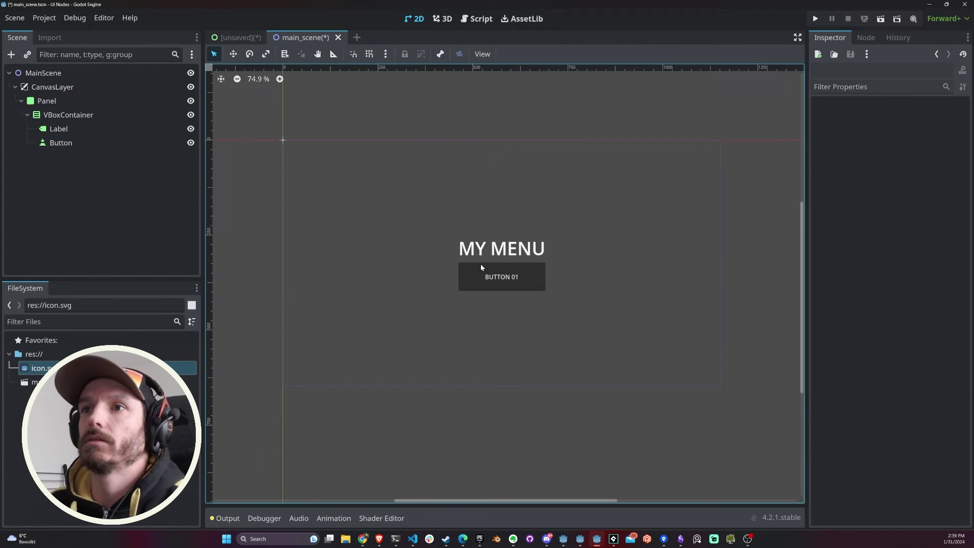
Duplicate the BUTTON 01 node within the VBoxContainer and change the copy's text to "BUTTON 02".
left_click(513, 285)
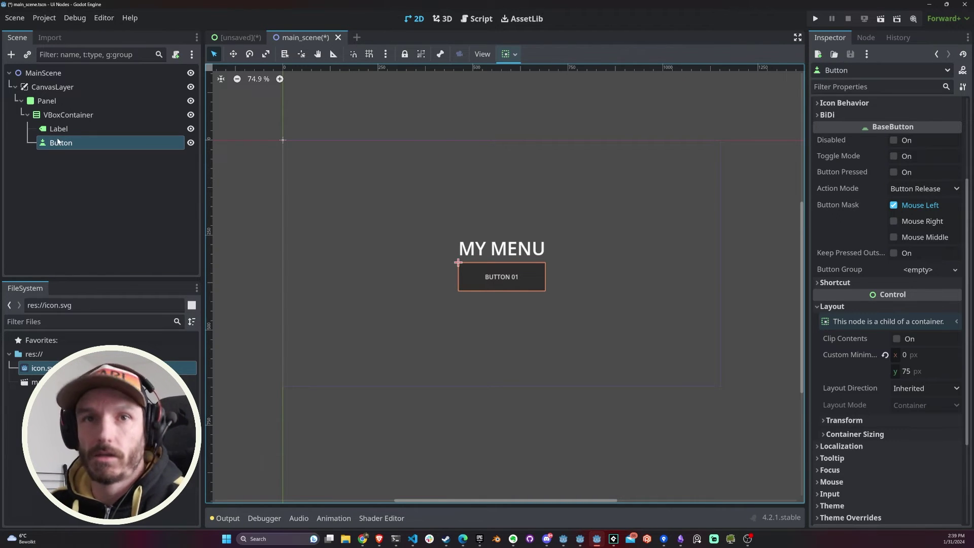
key("ctrl+d")
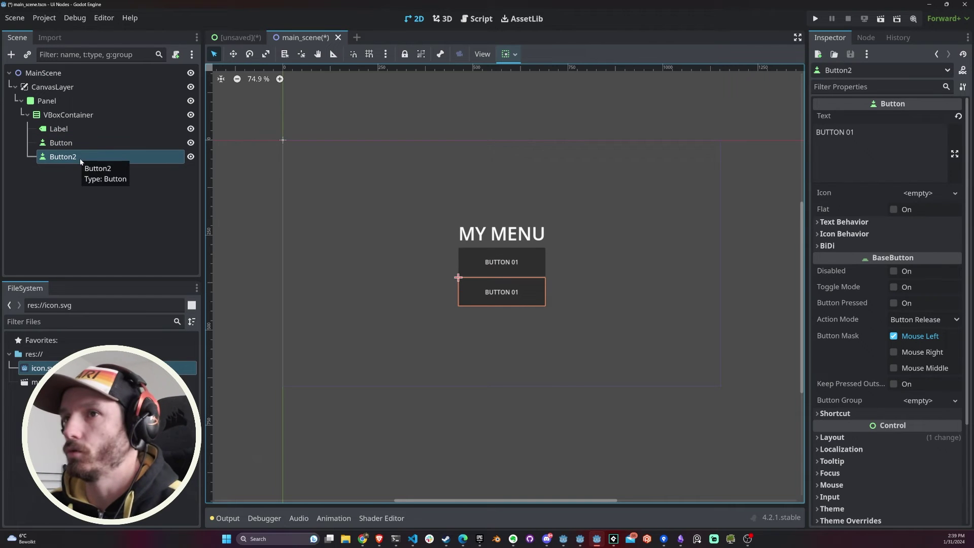
left_click(855, 132)
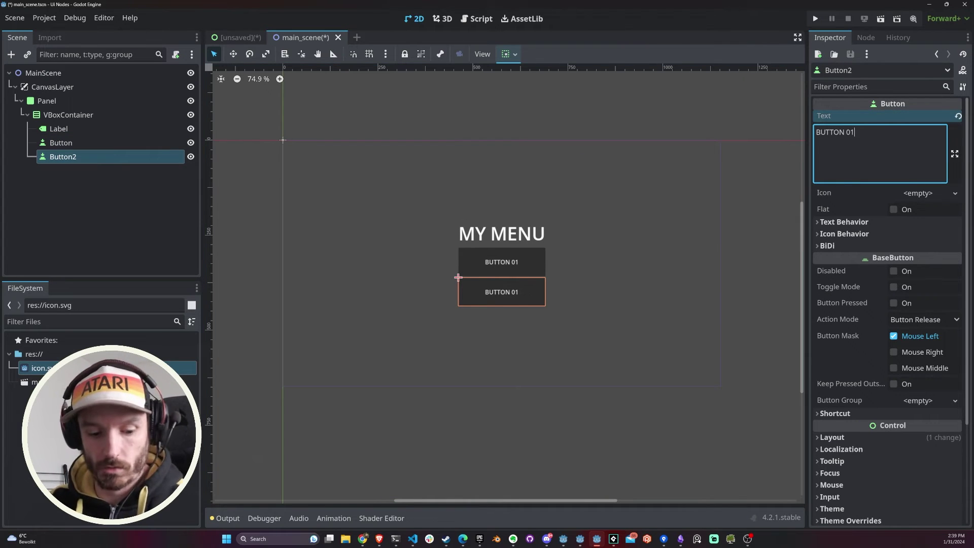
key("BackSpace")
type("2")
left_click(783, 111)
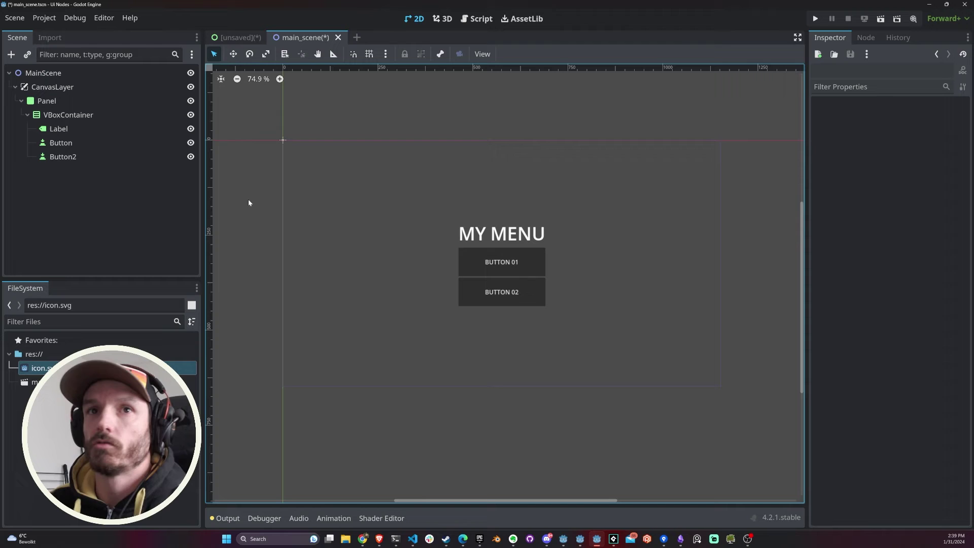
Examine the Panel, the VBoxContainer's anchor presets and layout properties, and how its two buttons are arranged.
left_click(48, 102)
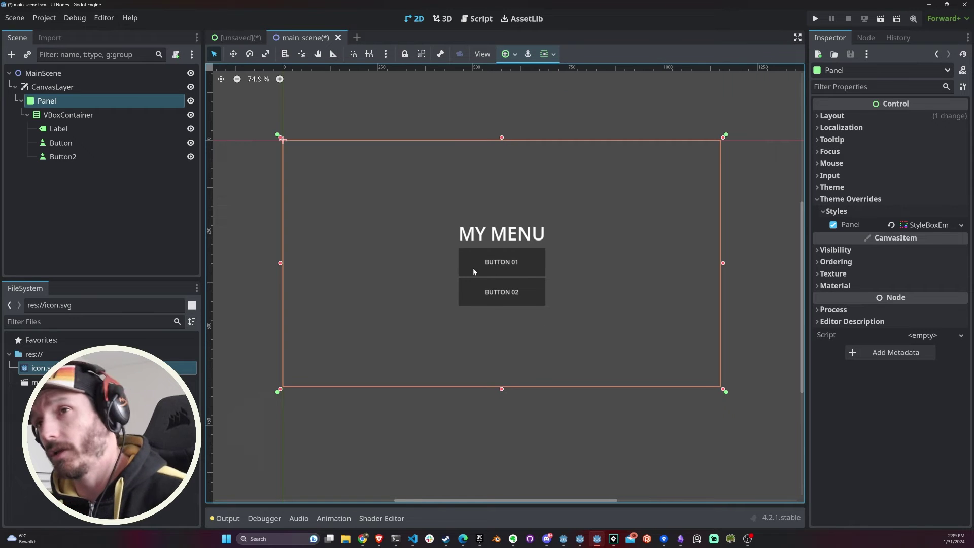
left_click(83, 118)
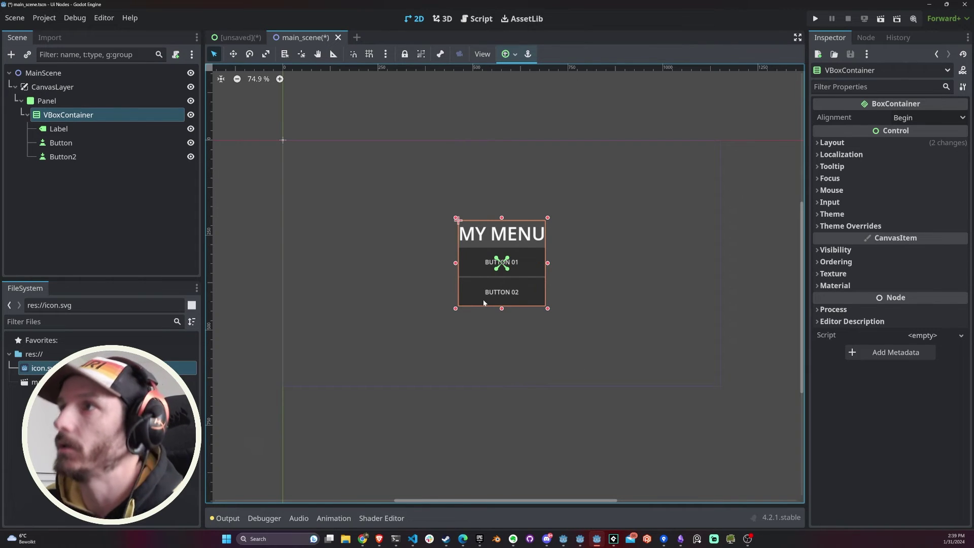
left_click(508, 54)
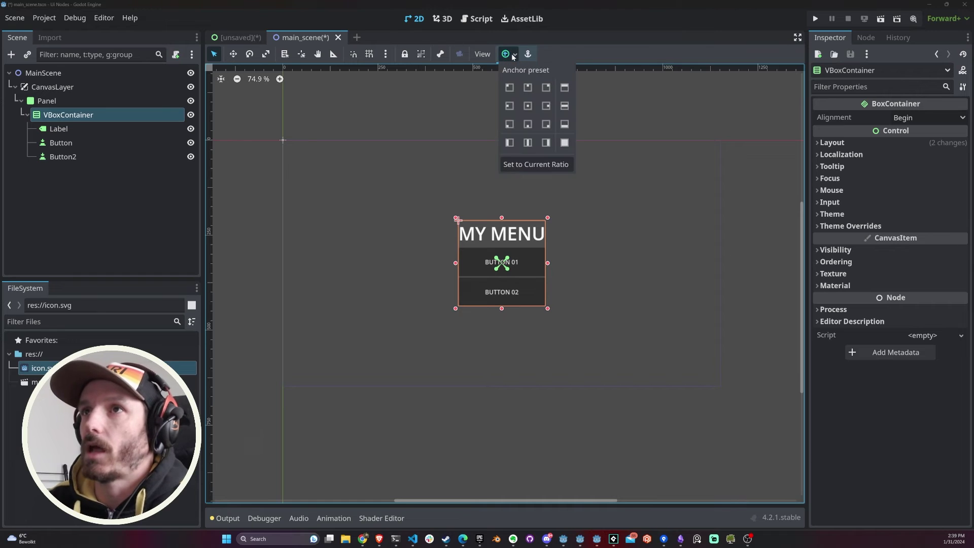
left_click(508, 54)
left_click(855, 142)
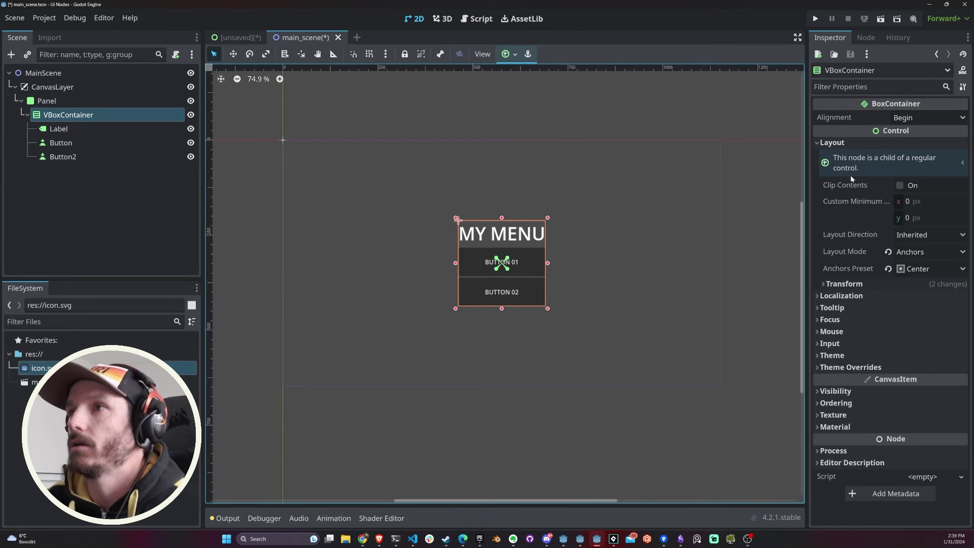
left_click(525, 268)
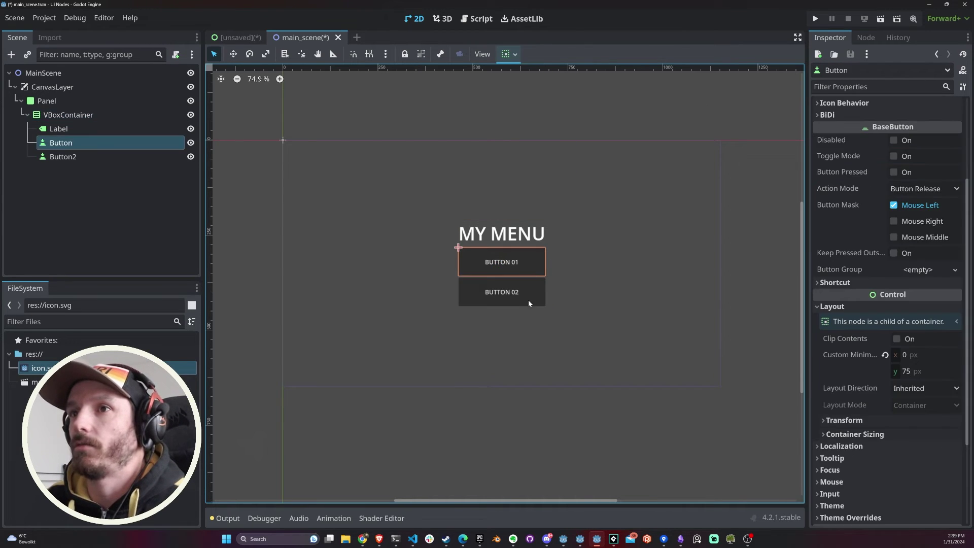
left_click(532, 292)
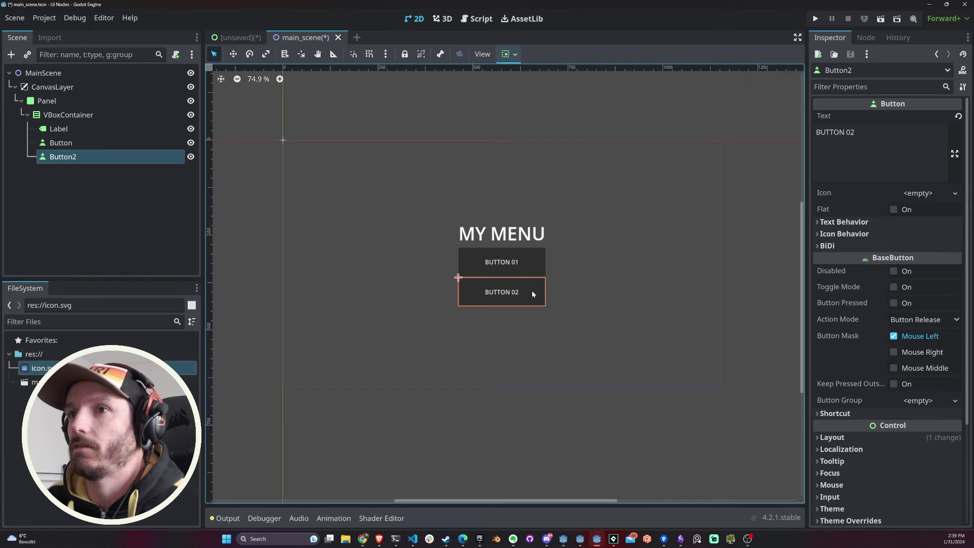
left_click(537, 264)
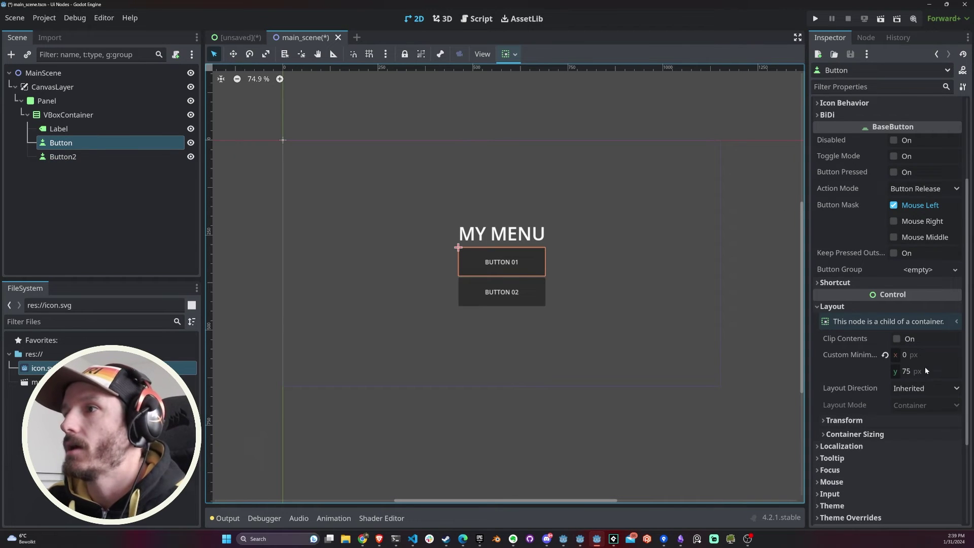
Set the custom minimum height of the BUTTON 02 node to 50 px.
left_click(522, 303)
scroll(898, 352, "down", 3)
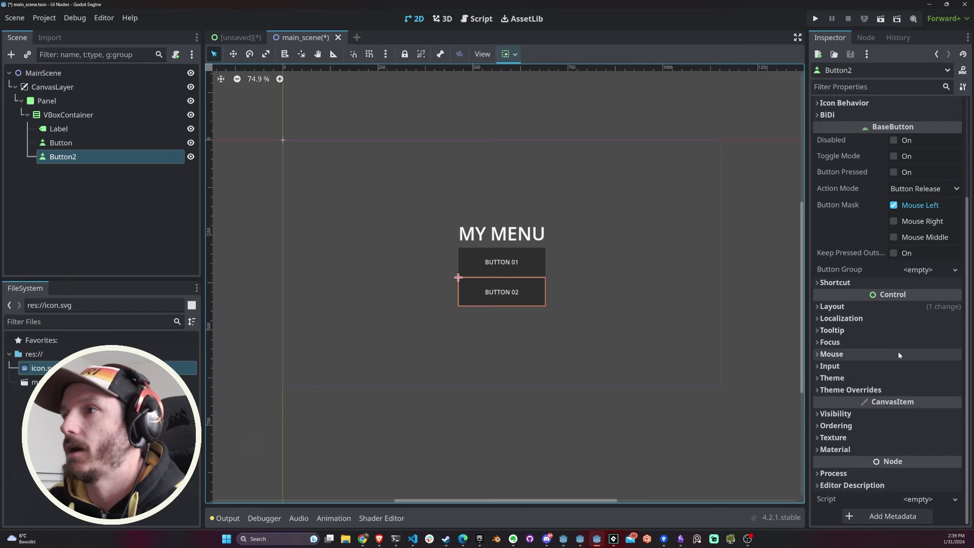
left_click(887, 306)
left_click(927, 371)
type("50")
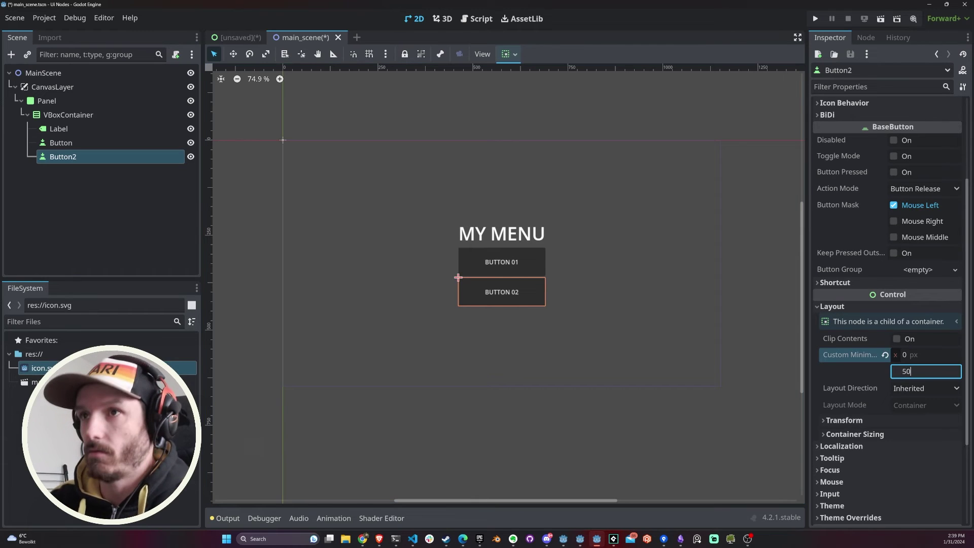
key("Return")
left_click(574, 299)
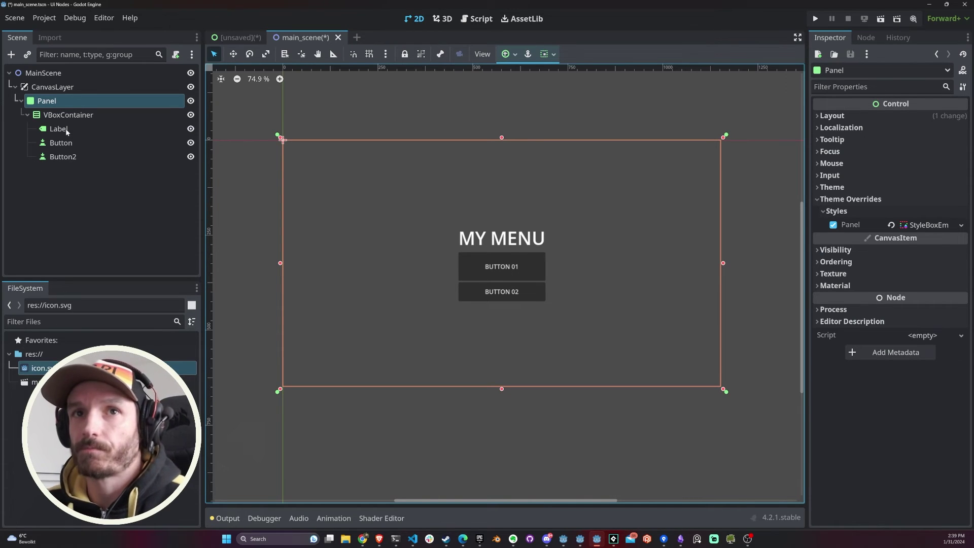
Add an HBoxContainer node as a child of the VBoxContainer and look at its layout properties.
left_click(72, 117)
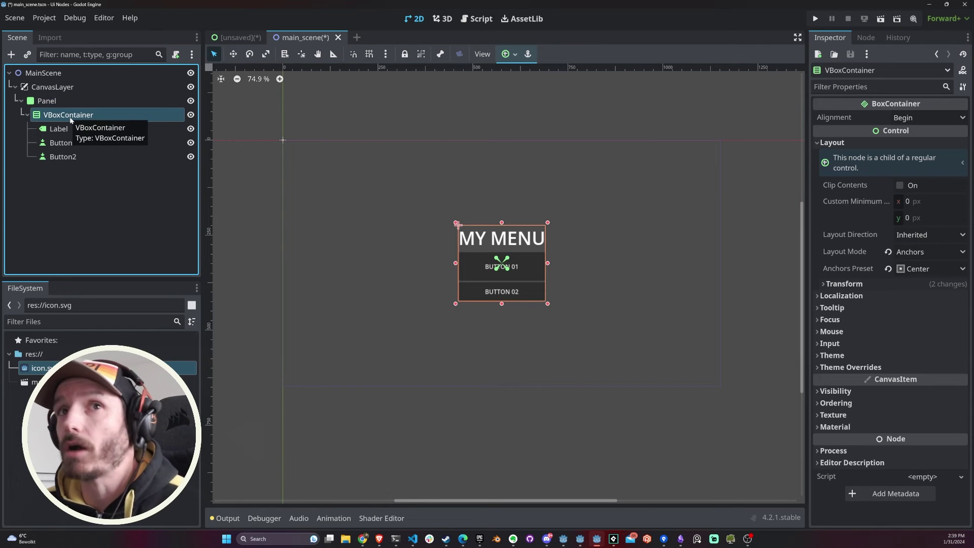
right_click(71, 119)
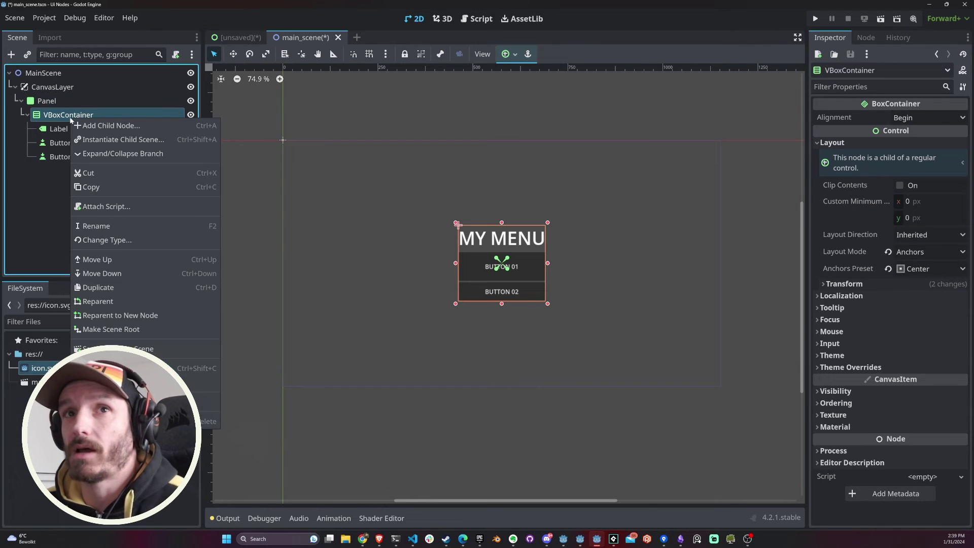
left_click(151, 122)
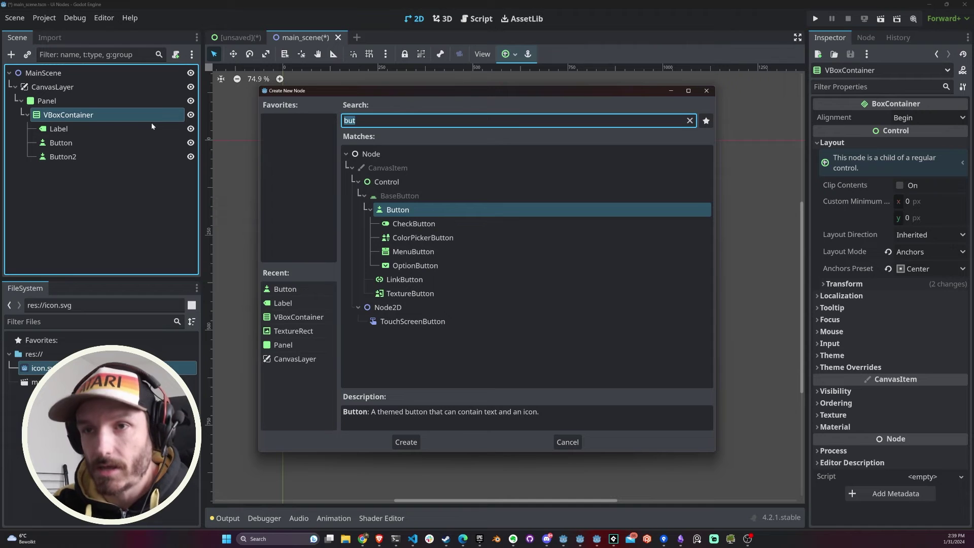
type("hb")
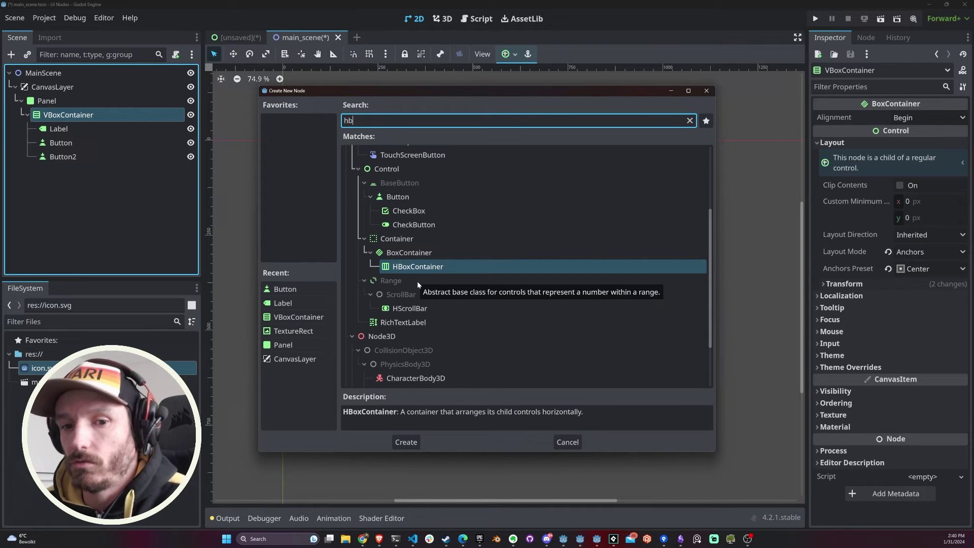
left_click(400, 268)
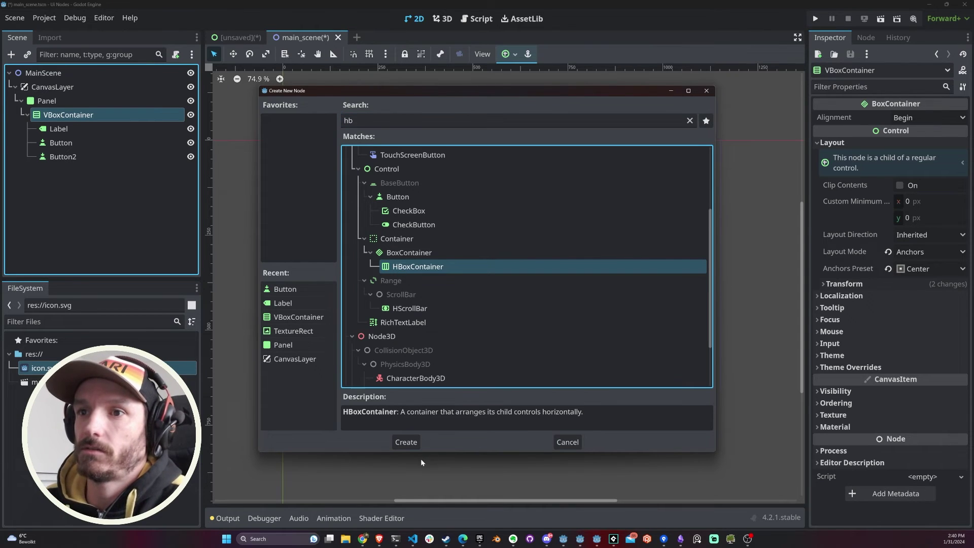
left_click(409, 443)
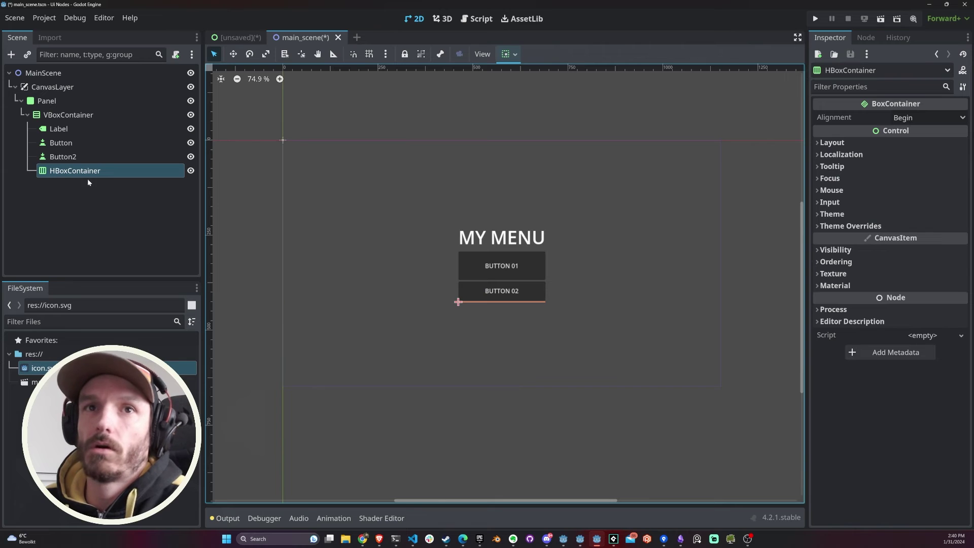
left_click(852, 143)
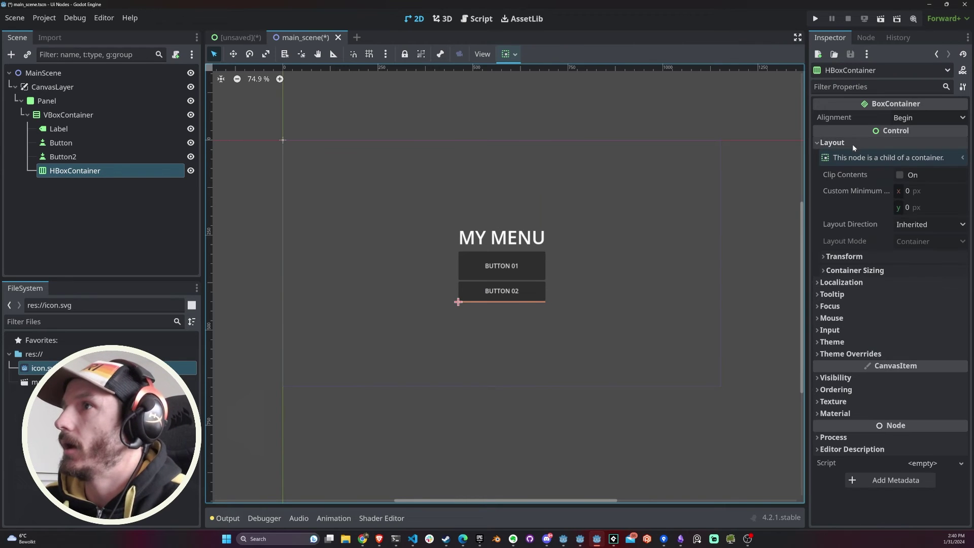
left_click(371, 293)
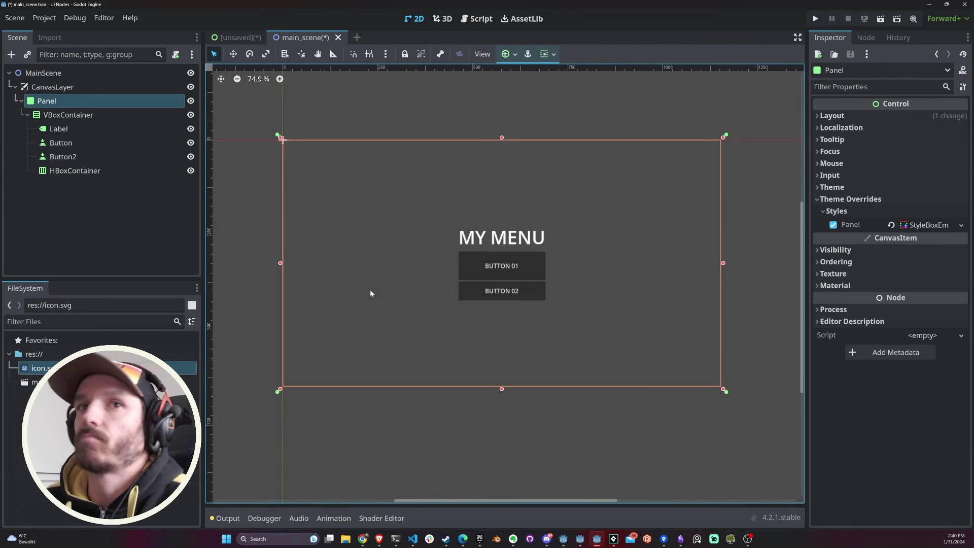
Duplicate the BUTTON 02 node and make the copy a child of the HBoxContainer.
left_click(66, 170)
left_click(56, 157)
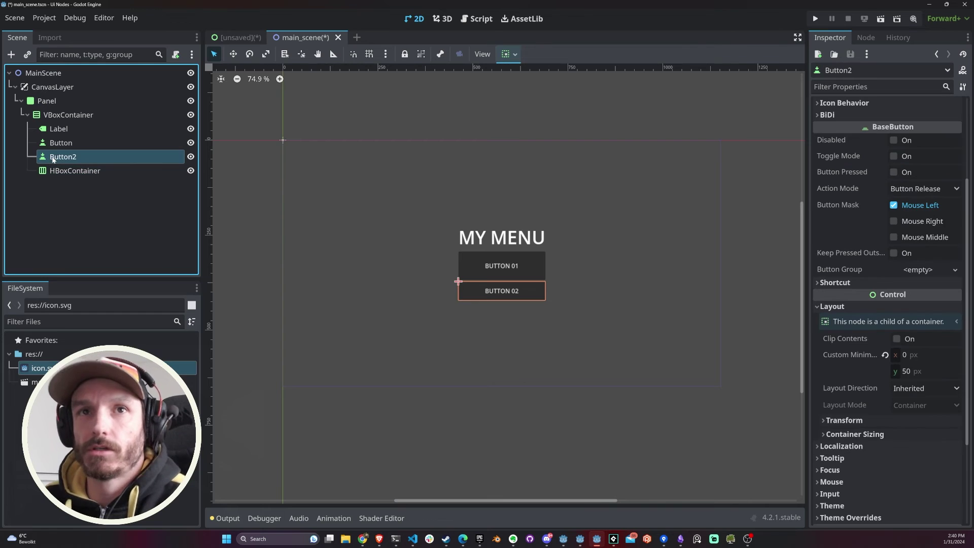
key("ctrl+d")
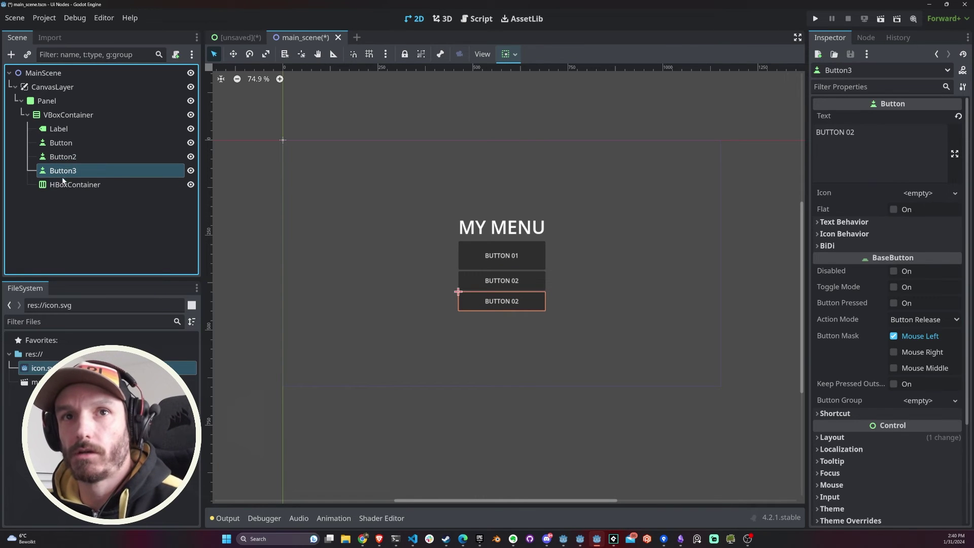
mouse_move(67, 174)
left_mouse_down()
mouse_move(64, 192)
mouse_move(68, 161)
mouse_move(74, 189)
left_mouse_up()
left_click(302, 336)
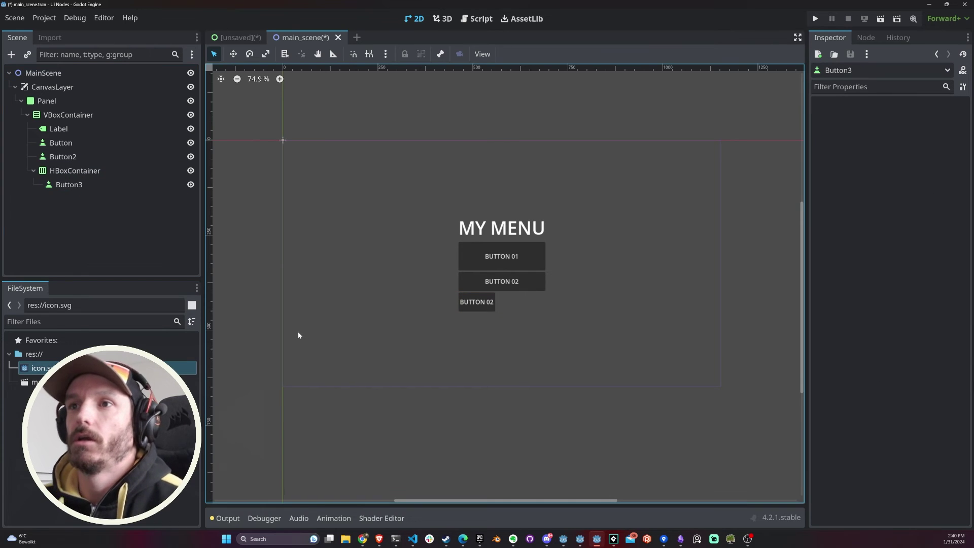
Duplicate the Button3 node inside the HBoxContainer to get two buttons in the row.
left_click(136, 215)
left_click(69, 184)
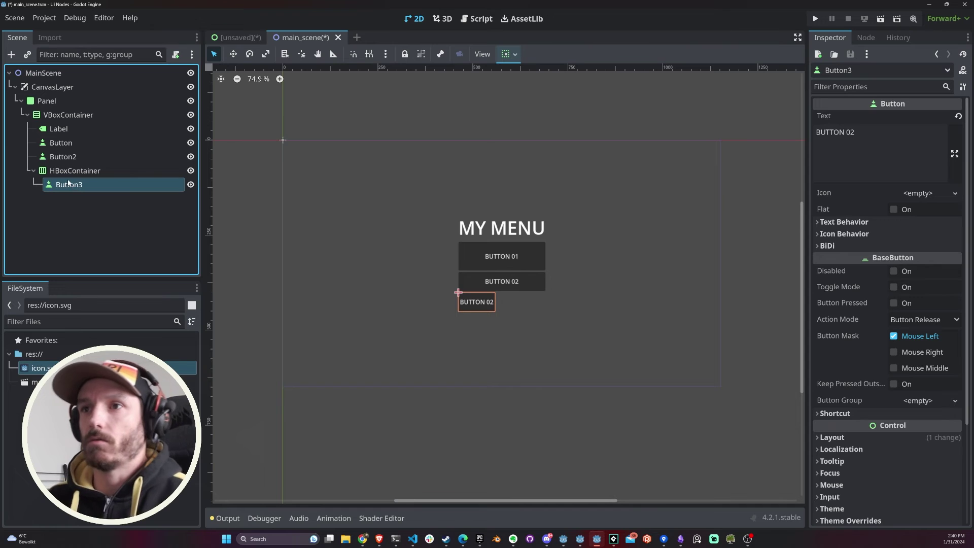
key("ctrl+d")
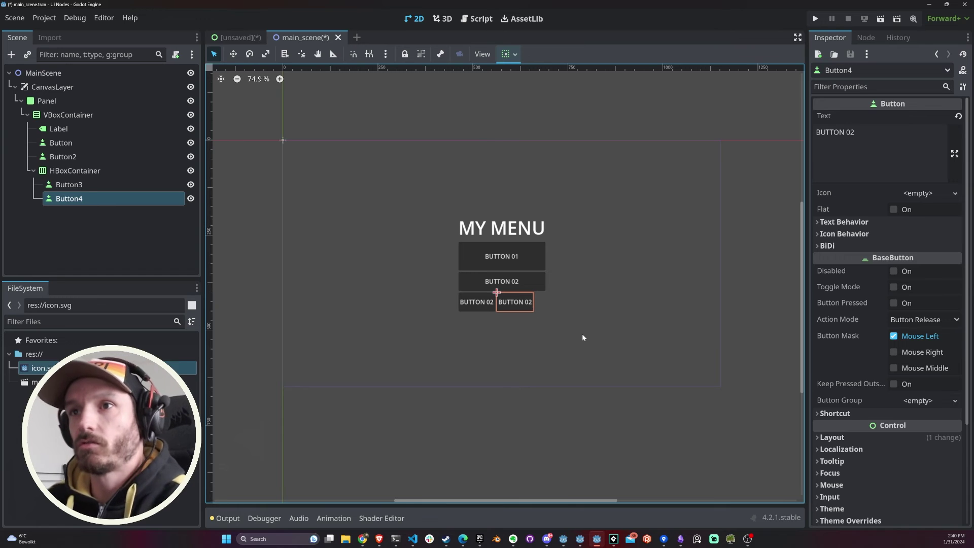
left_click(414, 305)
Check Button3's layout properties, then try appending "aaa" to its text and remove the addition again.
left_click(68, 185)
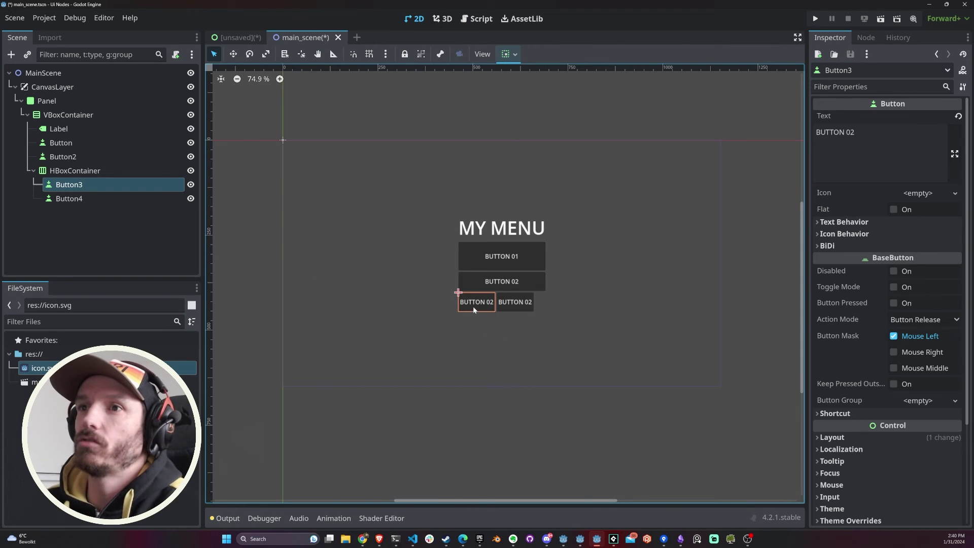
left_click(69, 198)
left_click(69, 185)
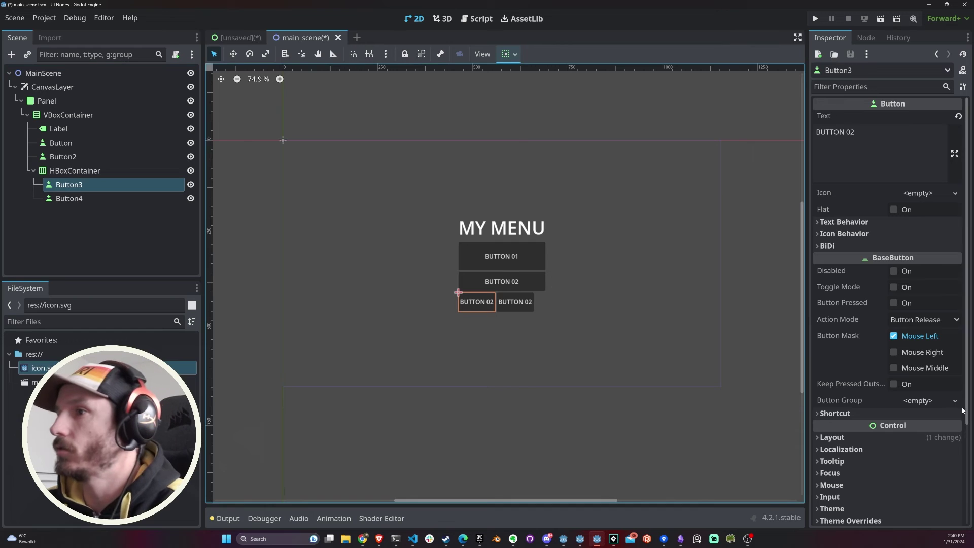
left_click(878, 436)
scroll(886, 413, "down", 4)
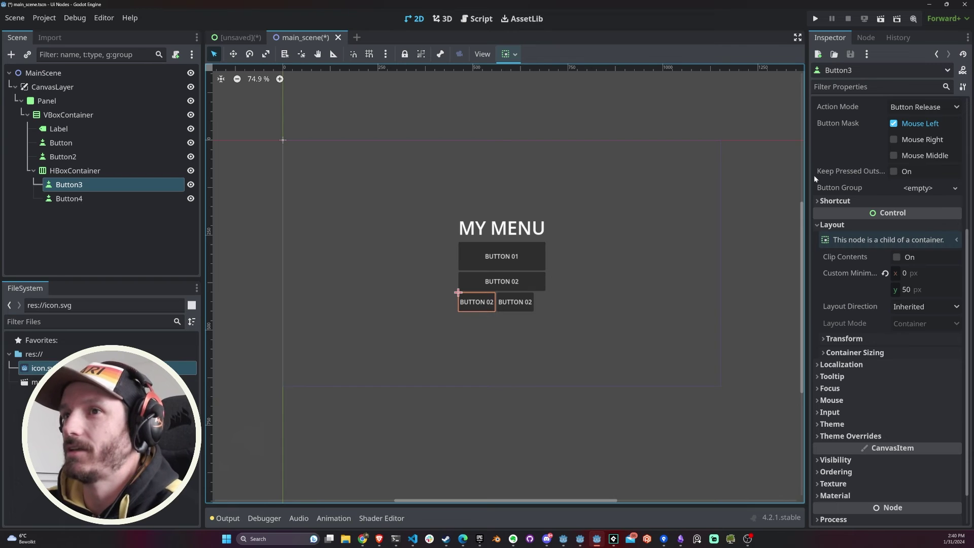
scroll(939, 282, "up", 5)
left_click(883, 150)
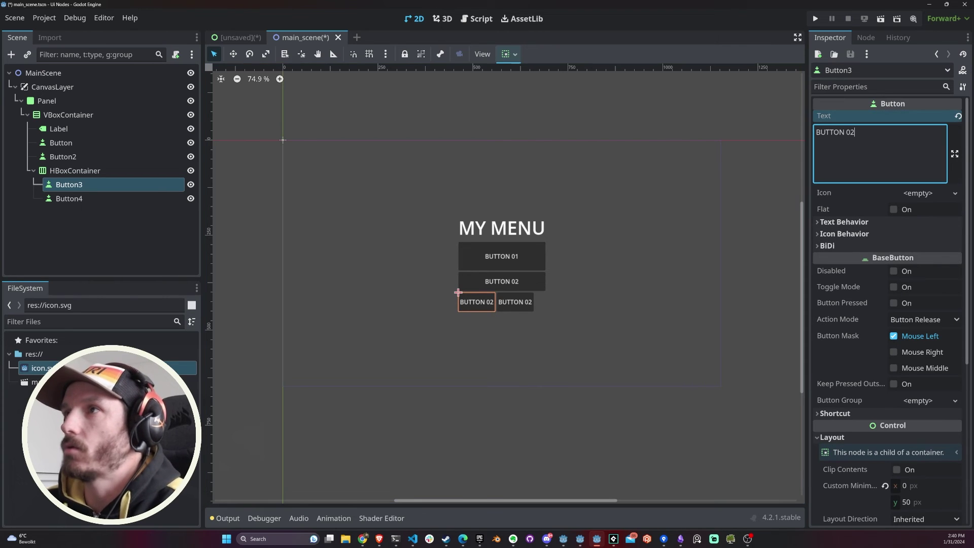
type("aaa")
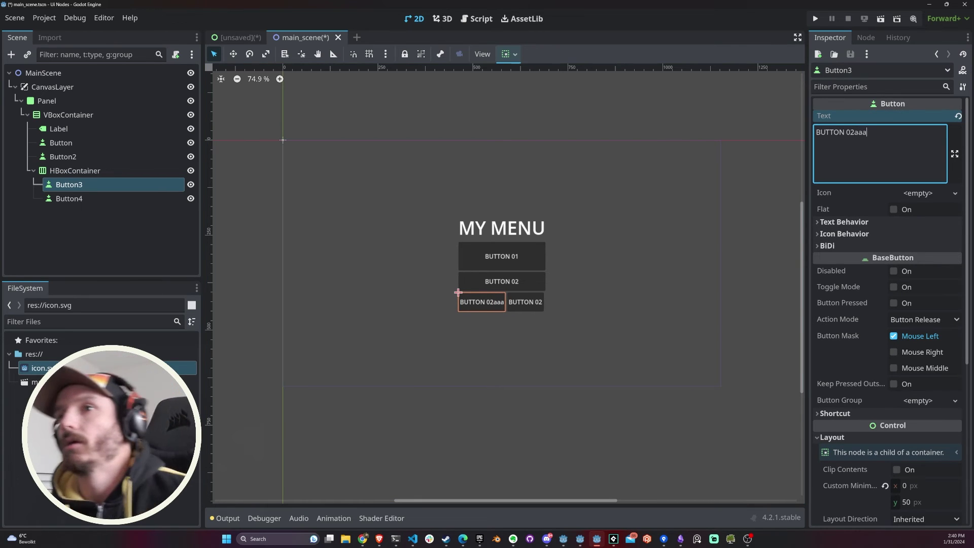
key("BackSpace")
key("BackSpace")
key("BackSpace")
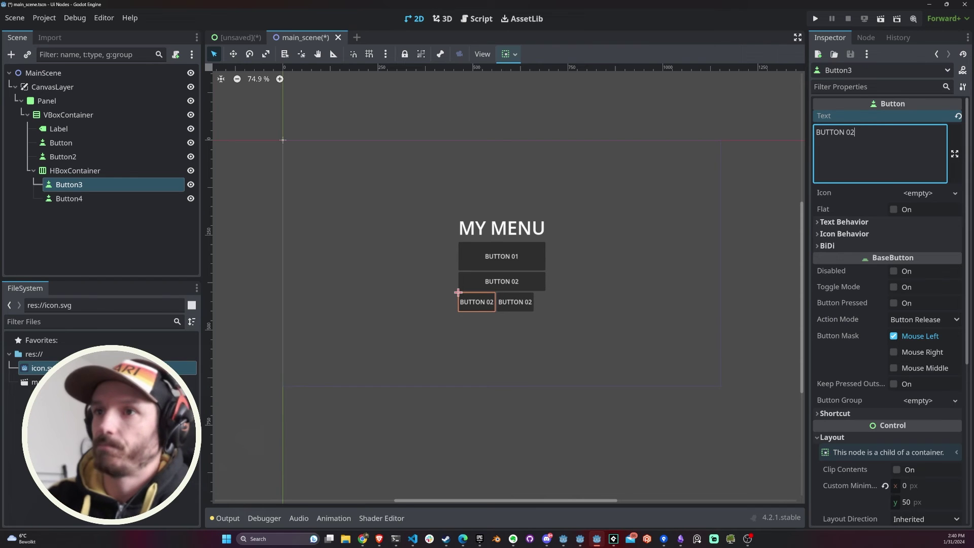
left_click(538, 341)
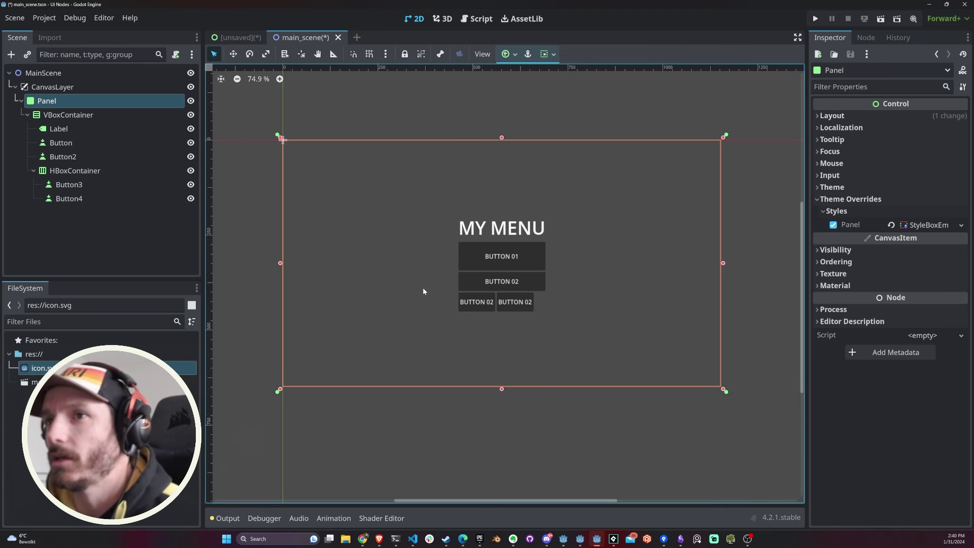
Set the HBoxContainer's horizontal alignment within the VBoxContainer to centre.
left_click(87, 173)
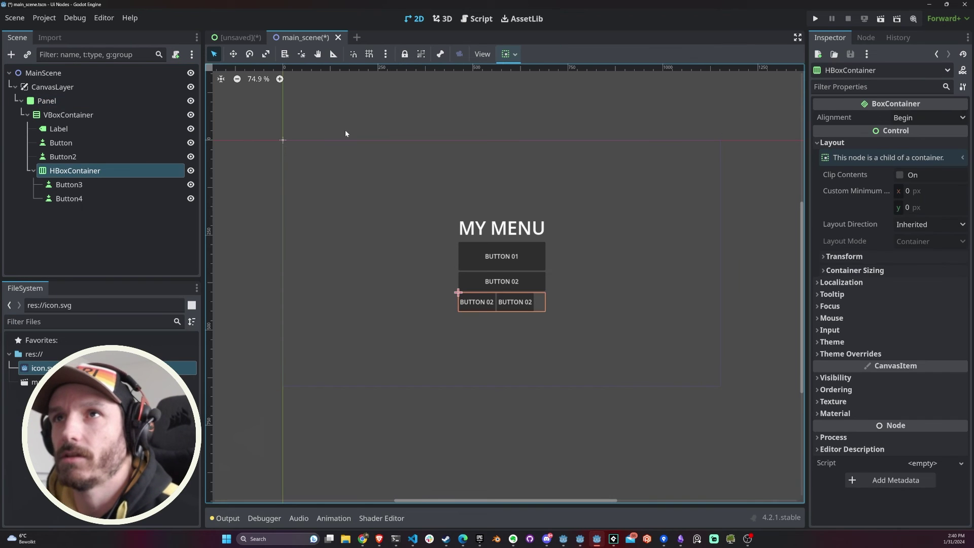
left_click(509, 54)
left_click(532, 89)
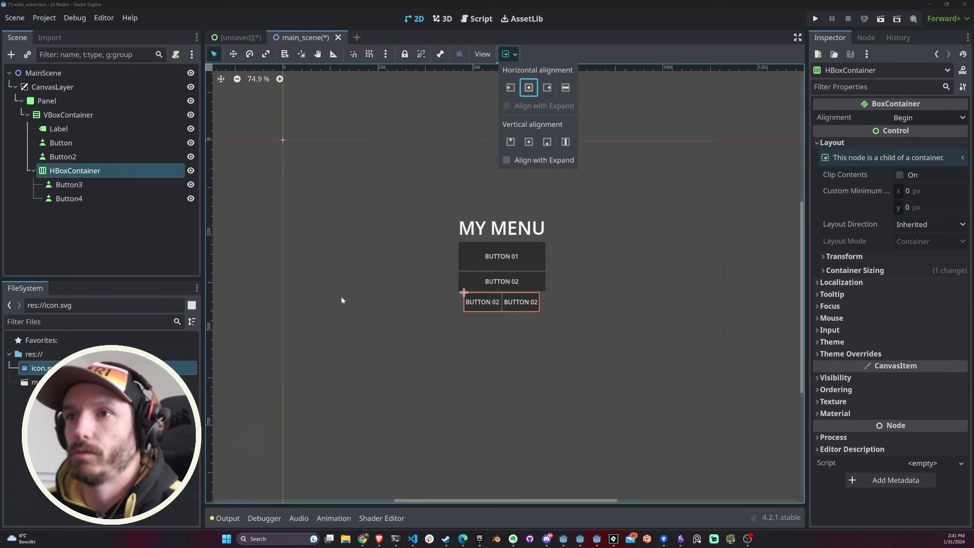
Align Button3 horizontally to the beginning of the HBoxContainer with Align with Expand enabled.
left_click(74, 193)
left_click(89, 183)
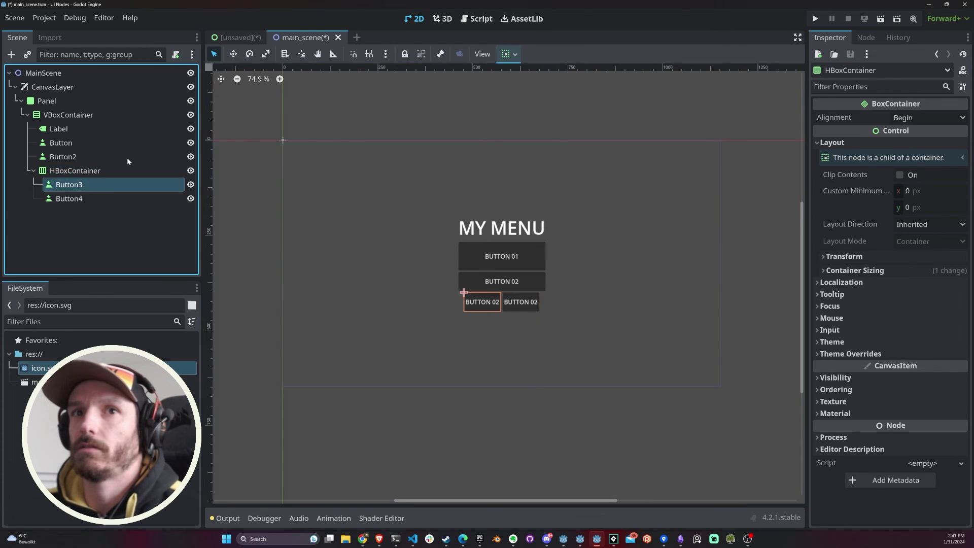
left_click(502, 53)
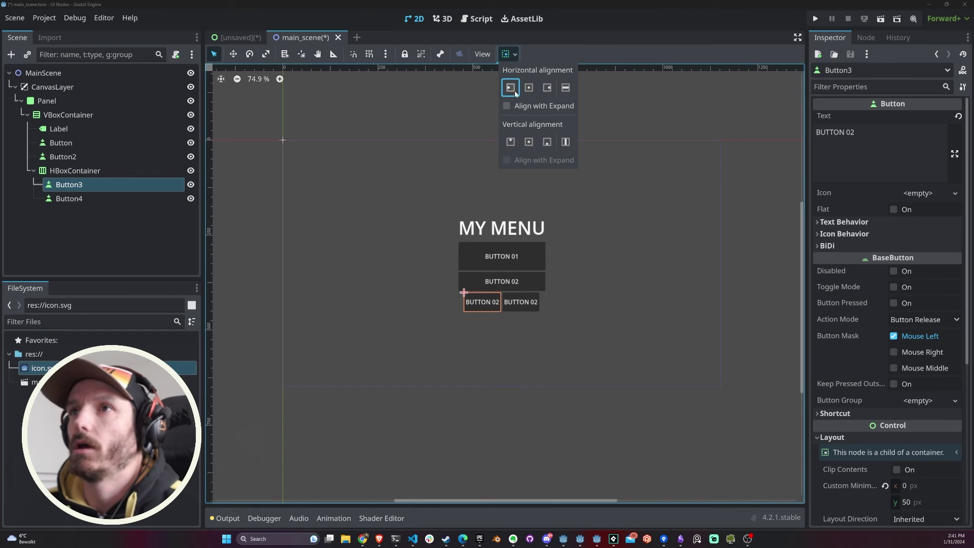
left_click(506, 106)
left_click(763, 316)
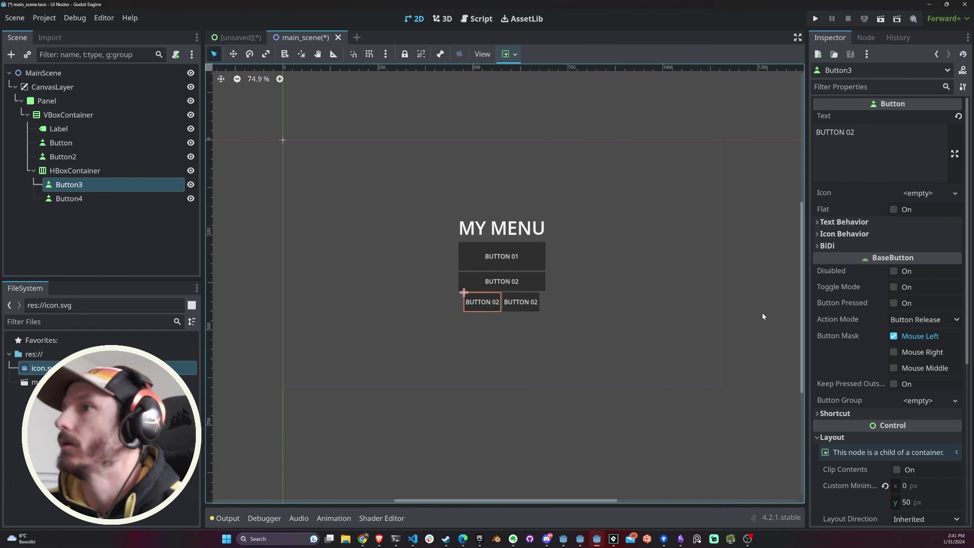
Align Button4 horizontally to the end of the HBoxContainer with Align with Expand enabled.
left_click(90, 200)
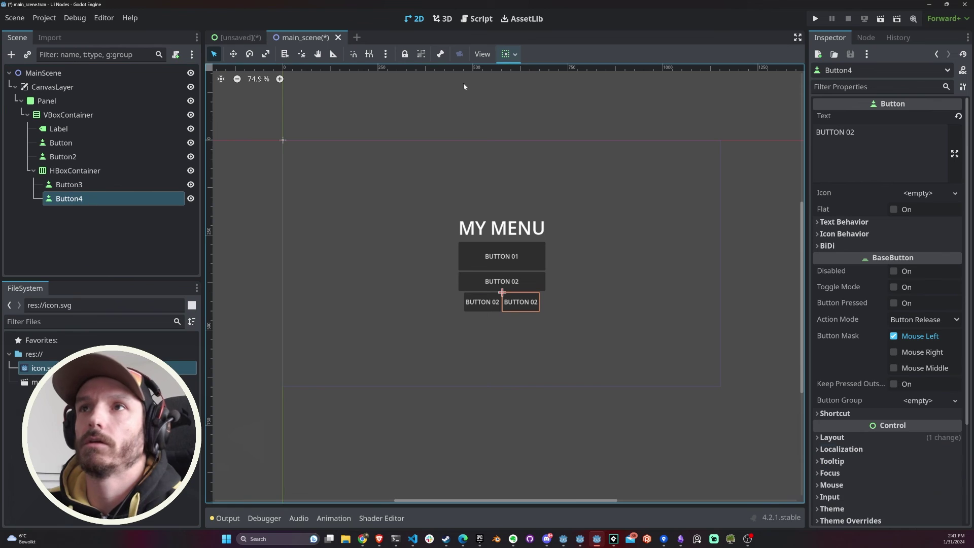
left_click(506, 54)
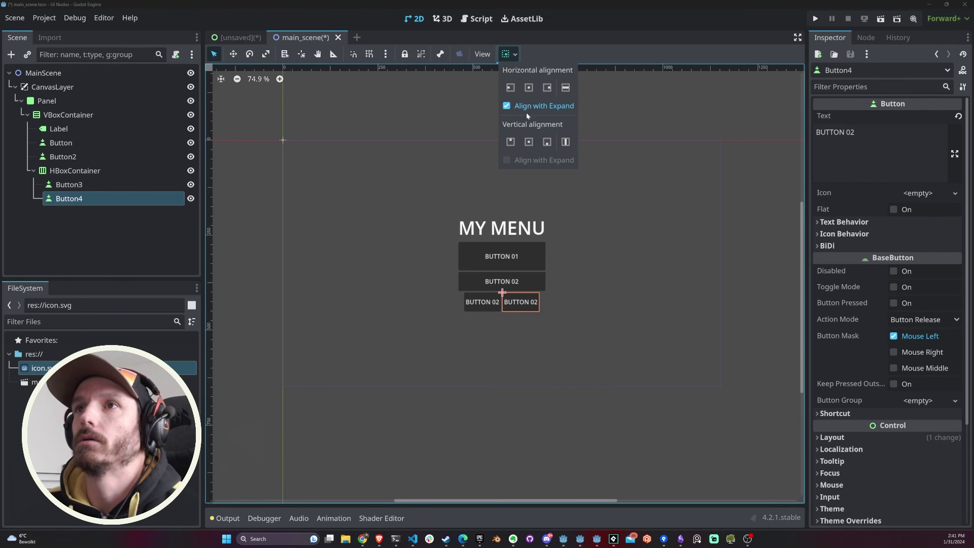
left_click(547, 88)
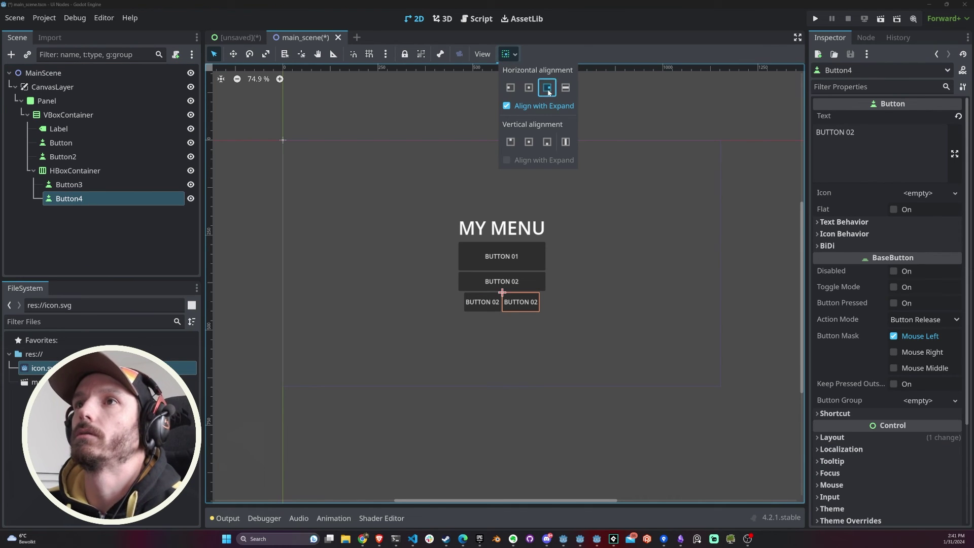
Set the HBoxContainer's horizontal alignment to fill the full width of the VBoxContainer.
left_click(91, 170)
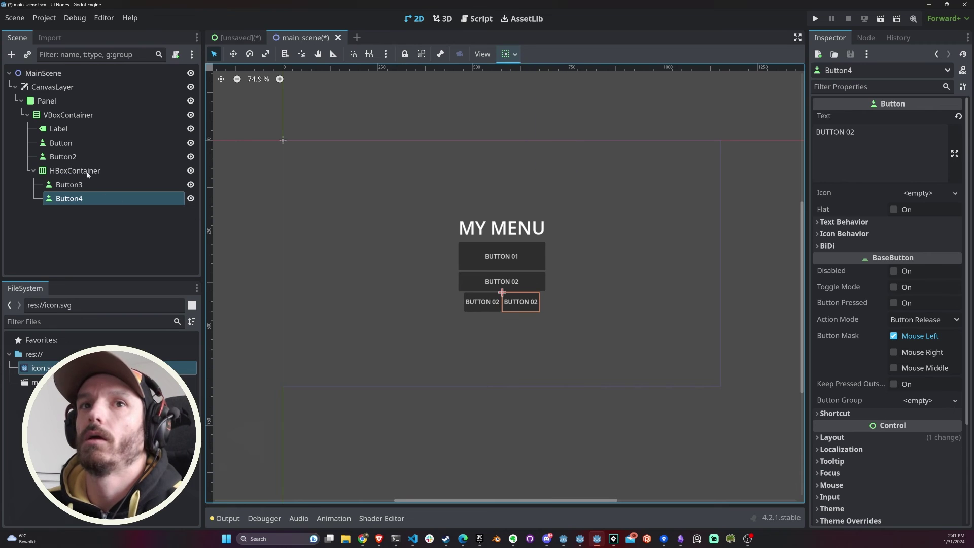
left_click(506, 54)
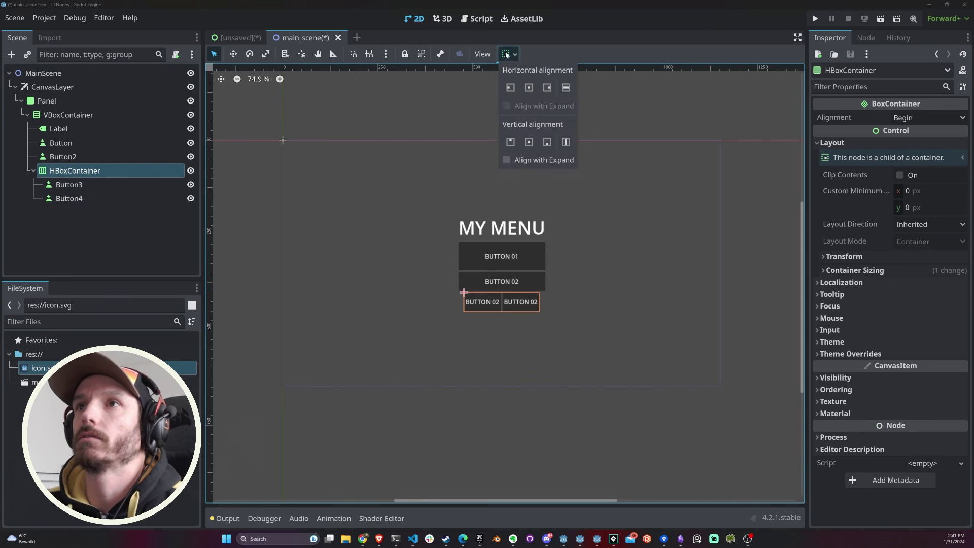
left_click(565, 88)
left_click(600, 326)
left_click(532, 327)
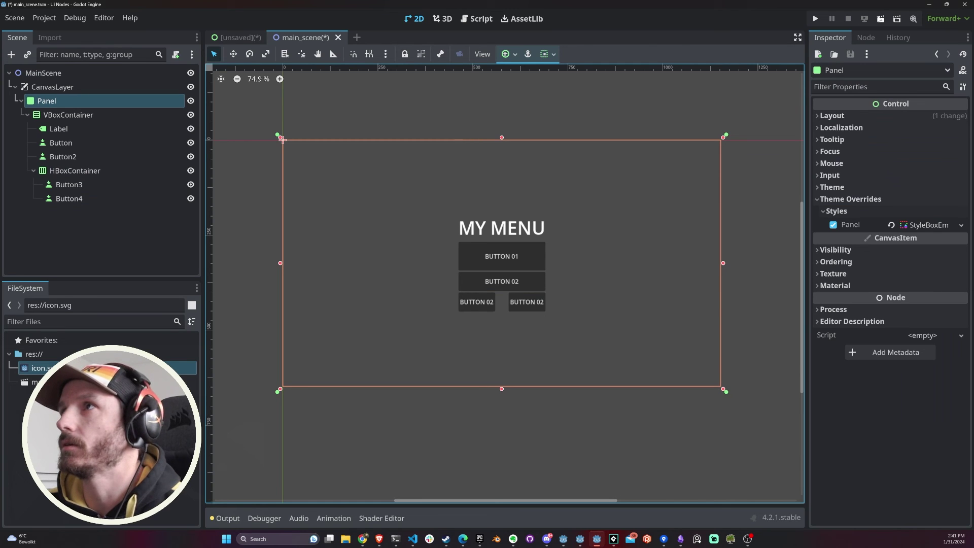
Run the project with the current scene as main scene, test BUTTON 01 in the game window and close it.
left_click(815, 18)
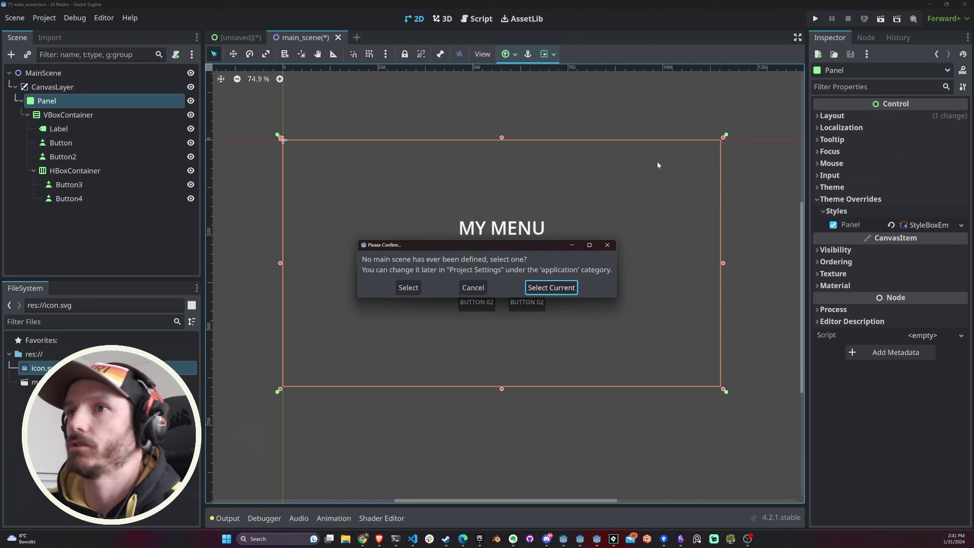
left_click(549, 287)
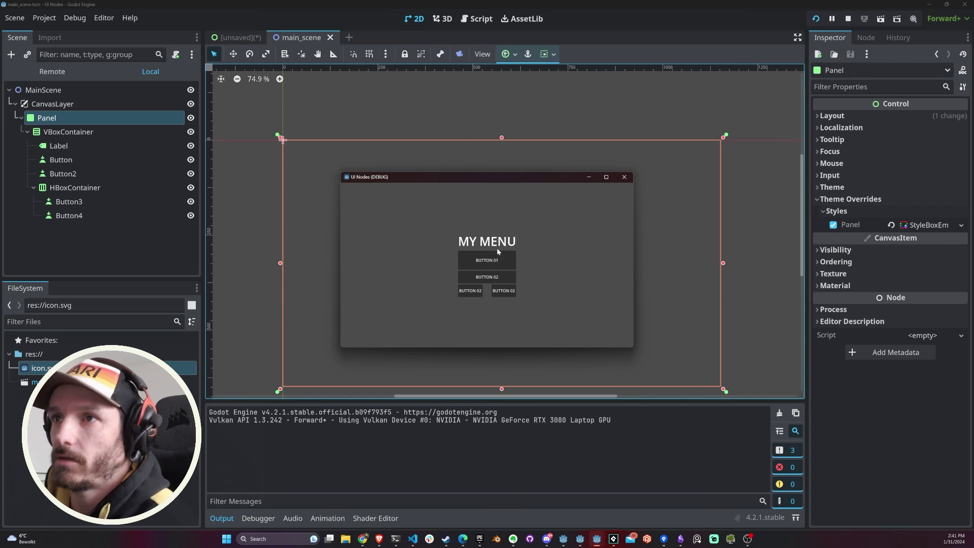
left_click(510, 264)
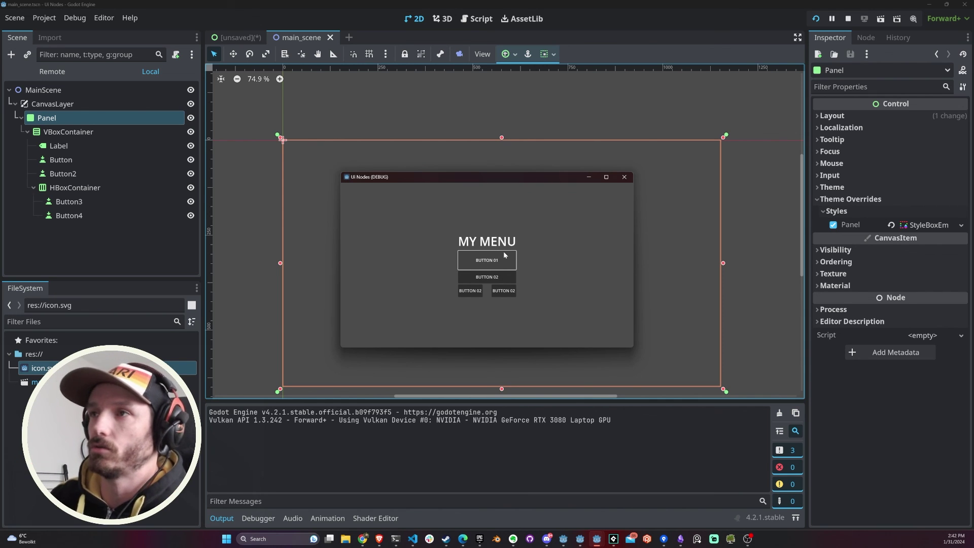
left_click(623, 178)
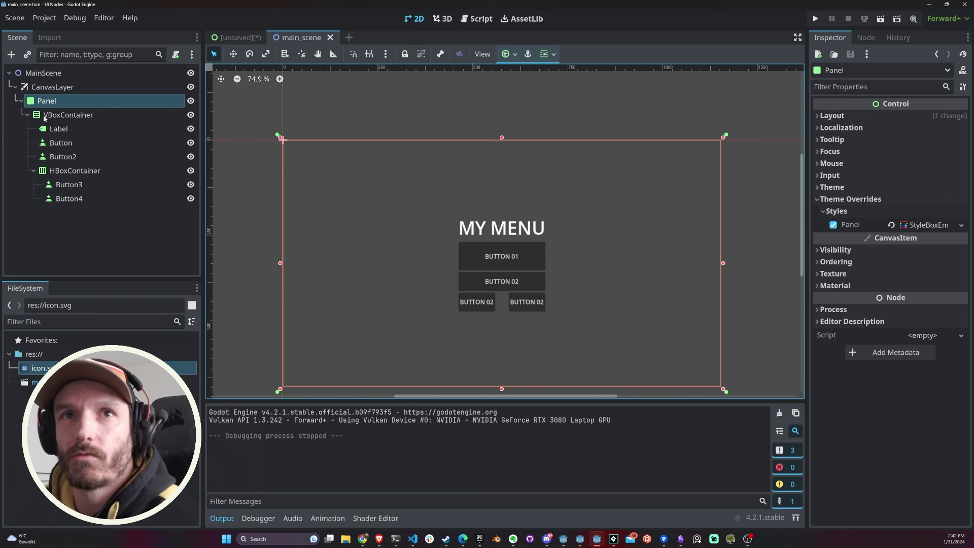
Review the nodes of the menu hierarchy: Panel, VBoxContainer, Label, Button and HBoxContainer.
left_click(56, 104)
left_click(60, 119)
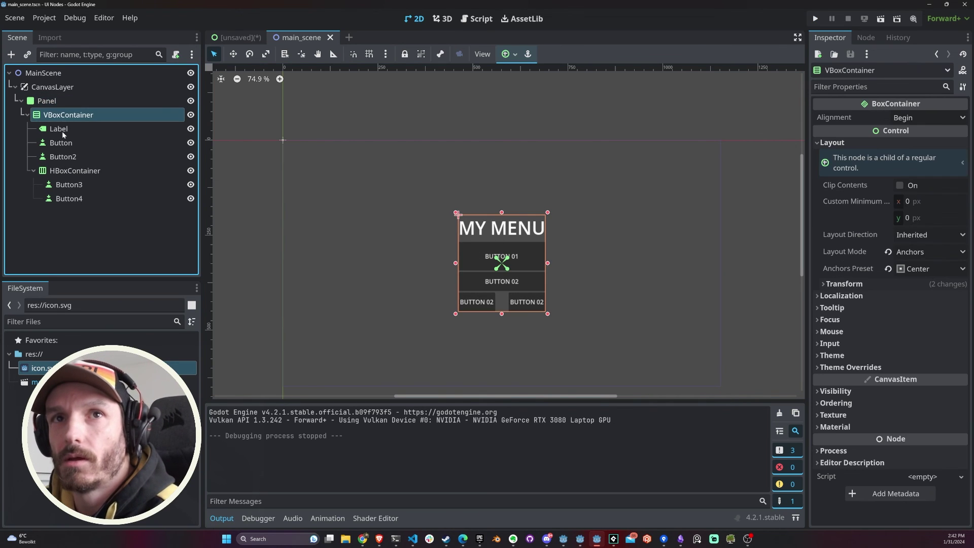
left_click(62, 131)
left_click(75, 144)
left_click(91, 173)
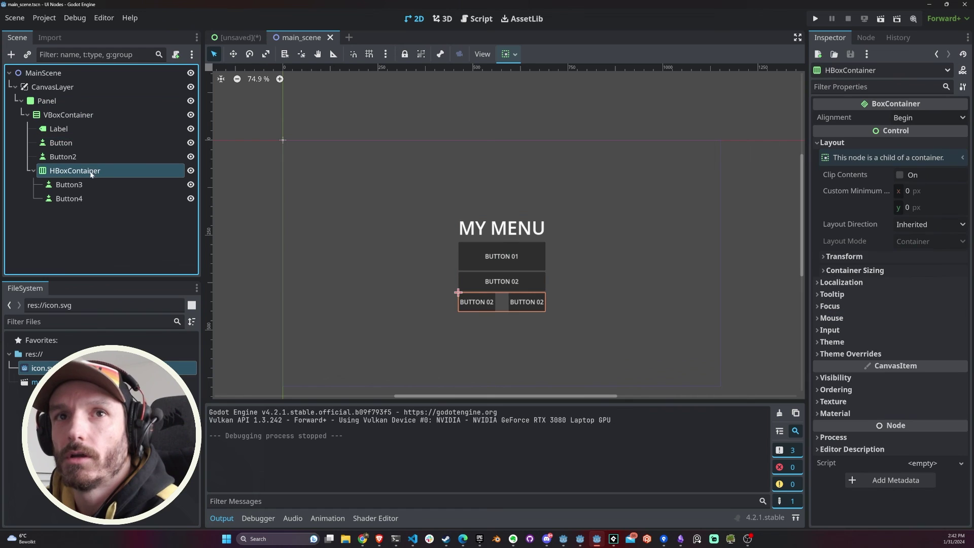
left_click(69, 144)
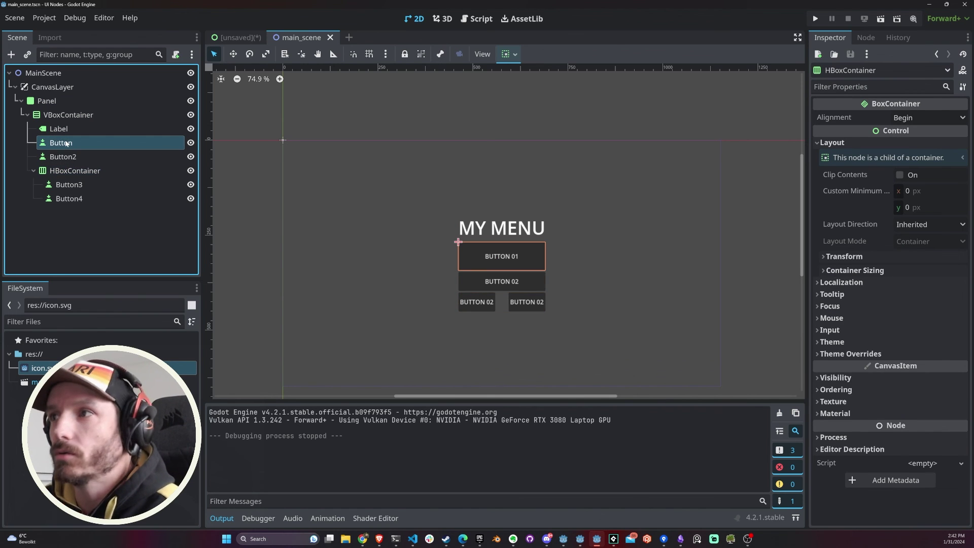